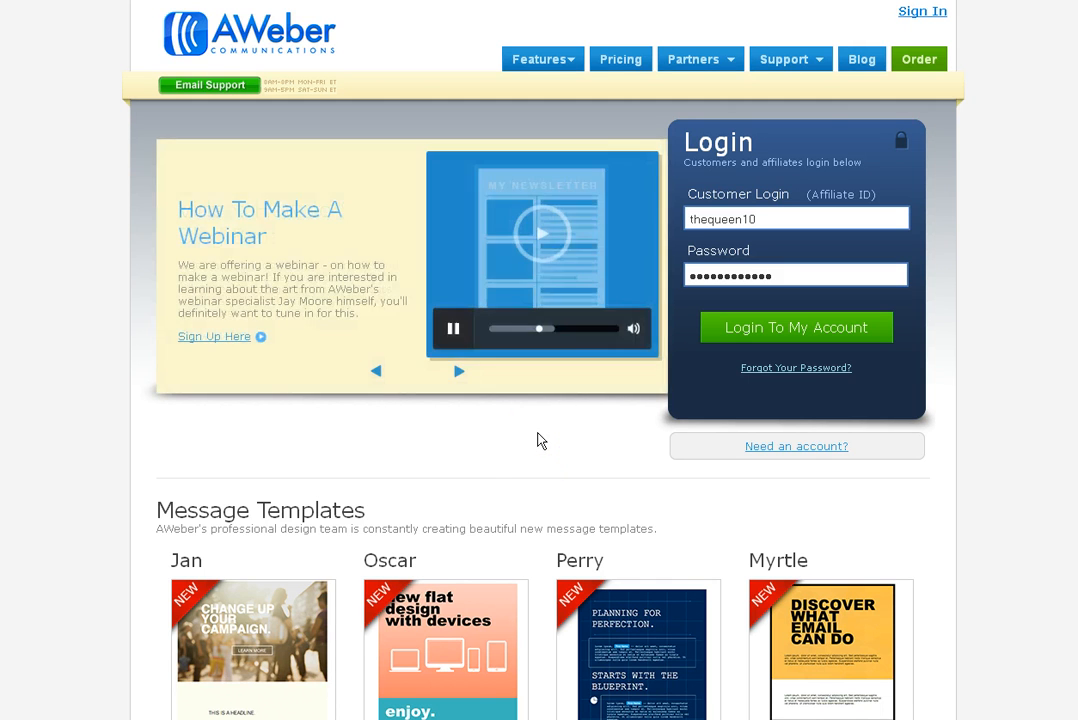
Log in to AWeber and reach the malist10 Account Overview showing 1,008 subscribers
click(793, 327)
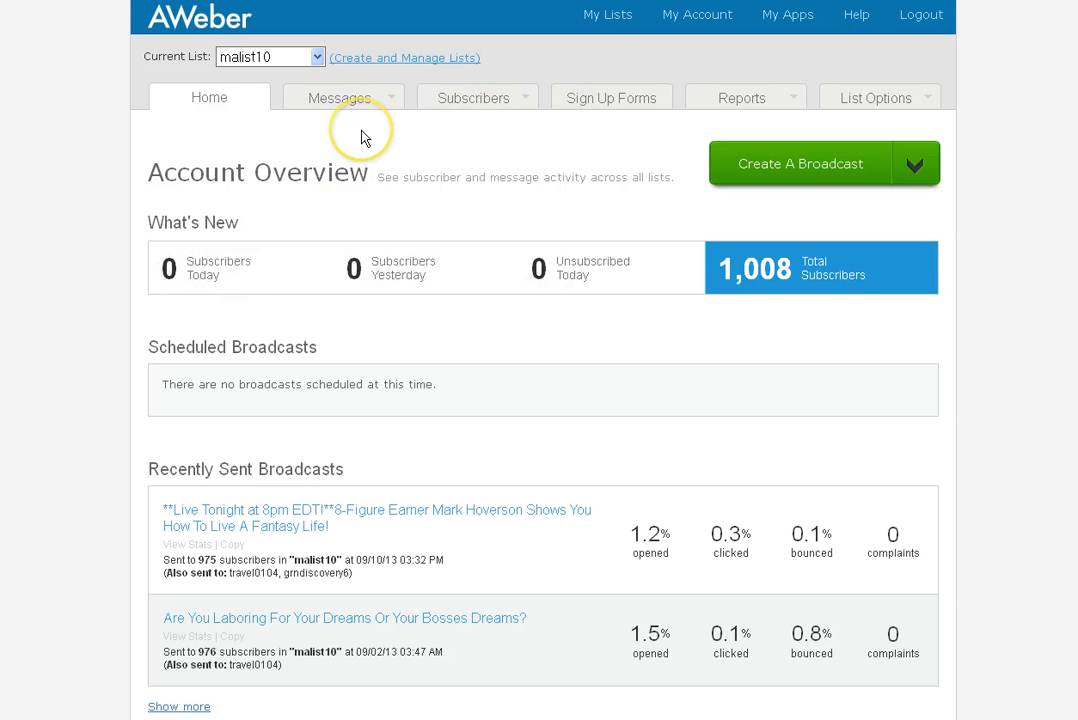
mouse_move(337, 97)
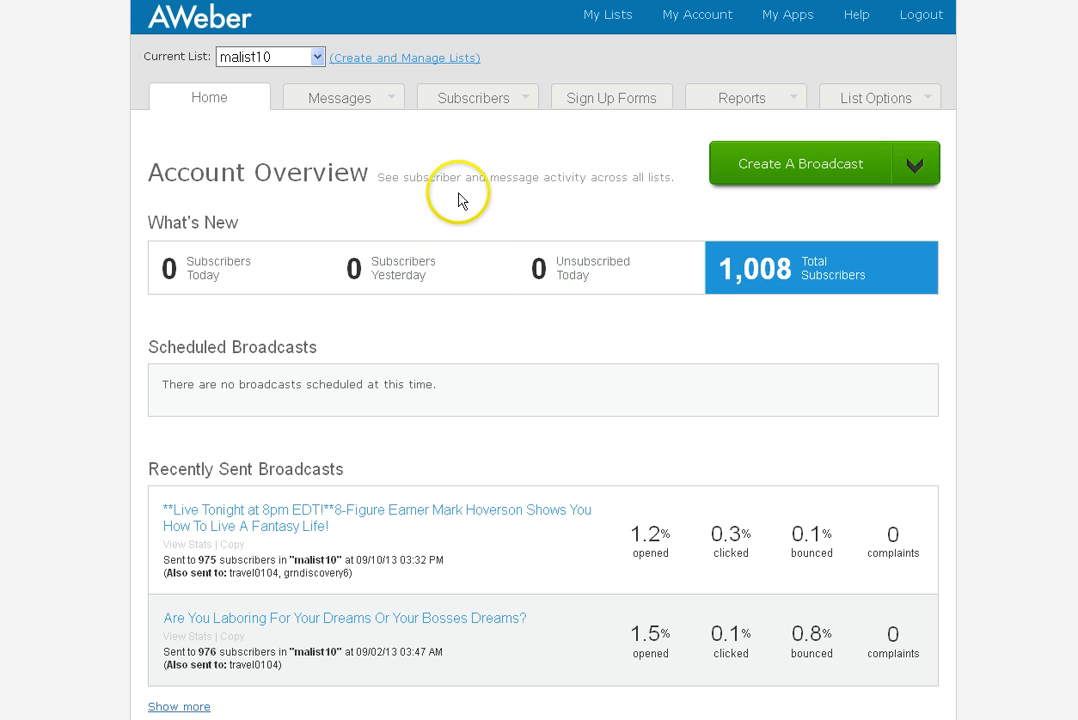
mouse_move(470, 104)
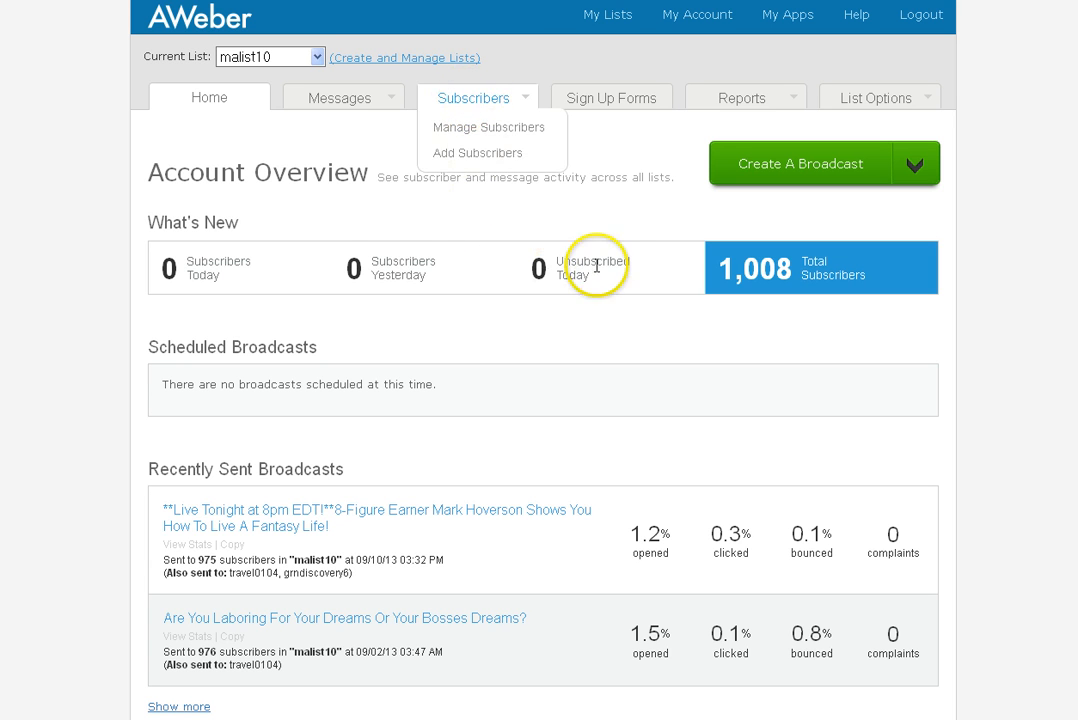
click(476, 125)
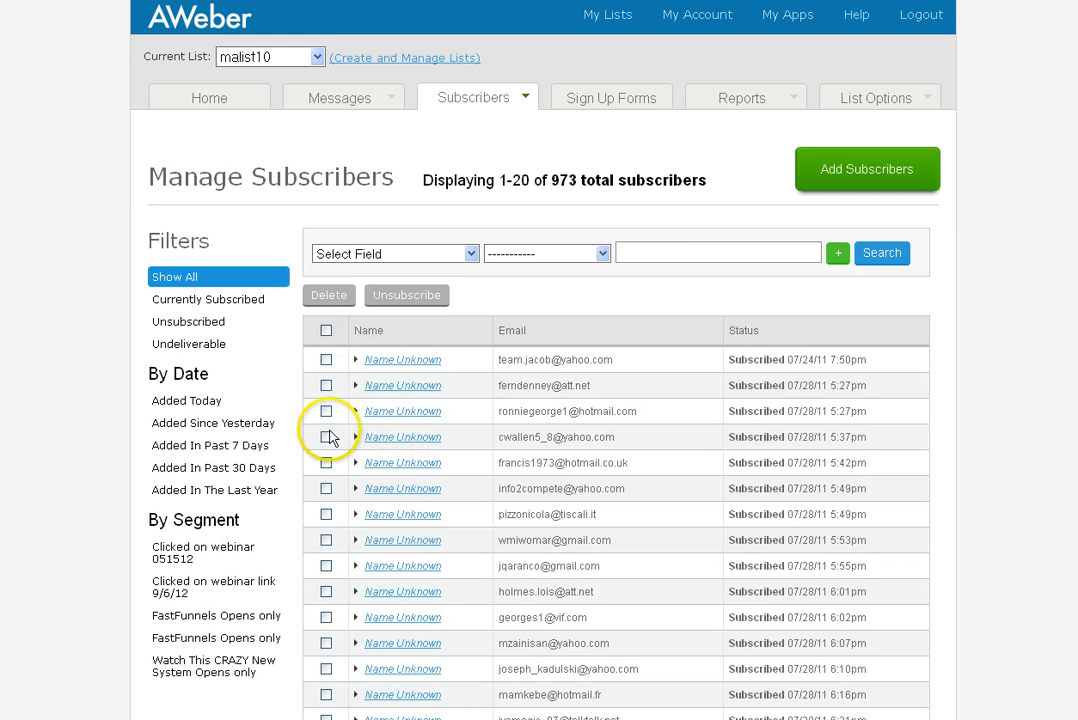
click(203, 328)
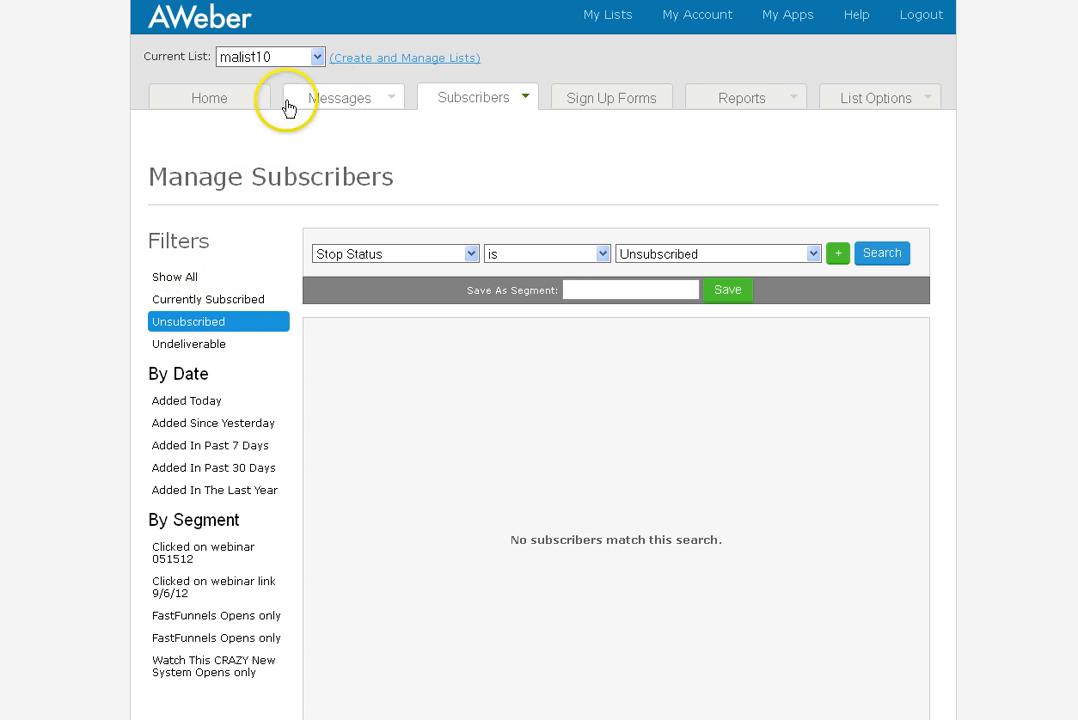
click(220, 99)
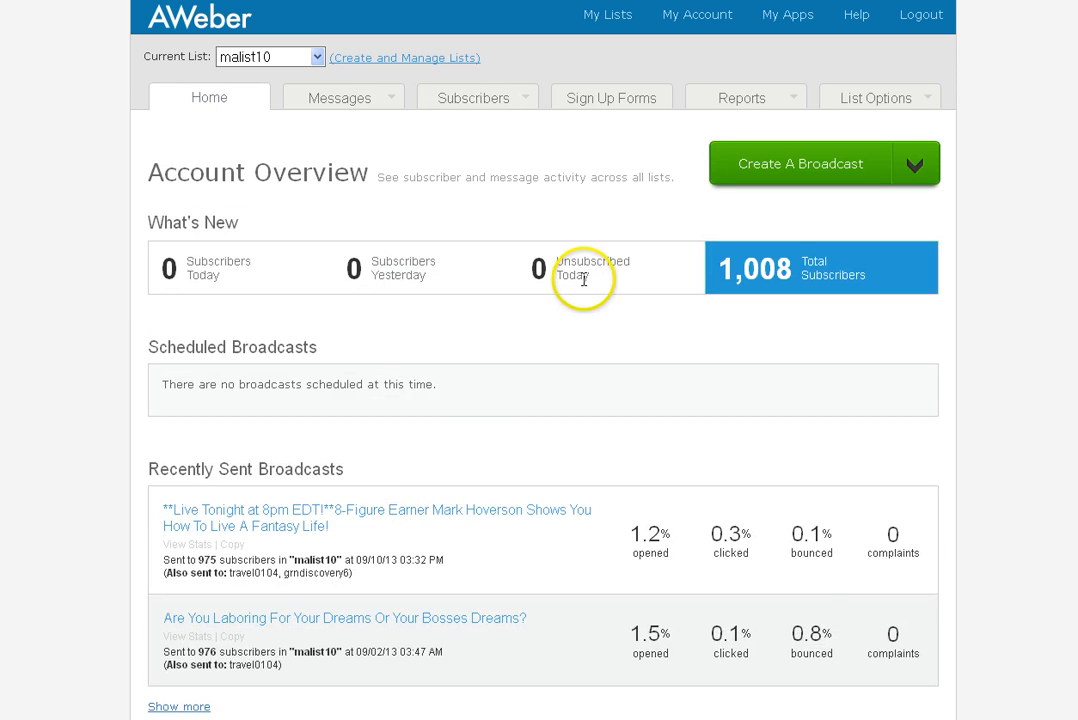
scroll(480, 417, down, 3)
scroll(480, 417, up, 3)
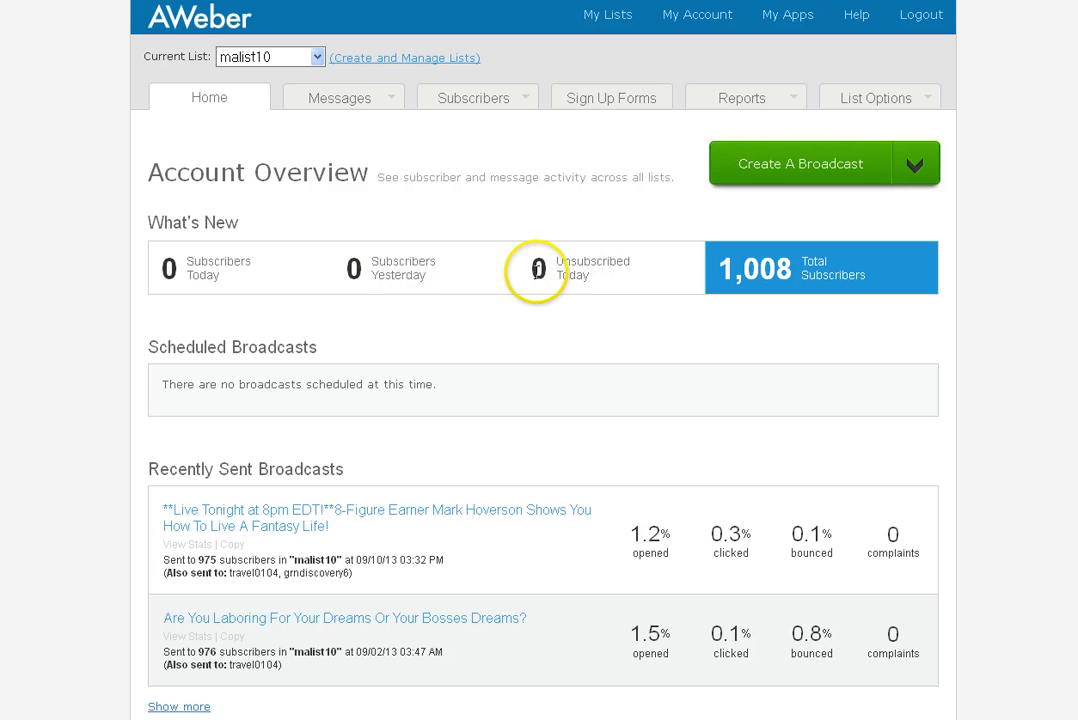
scroll(543, 396, down, 2)
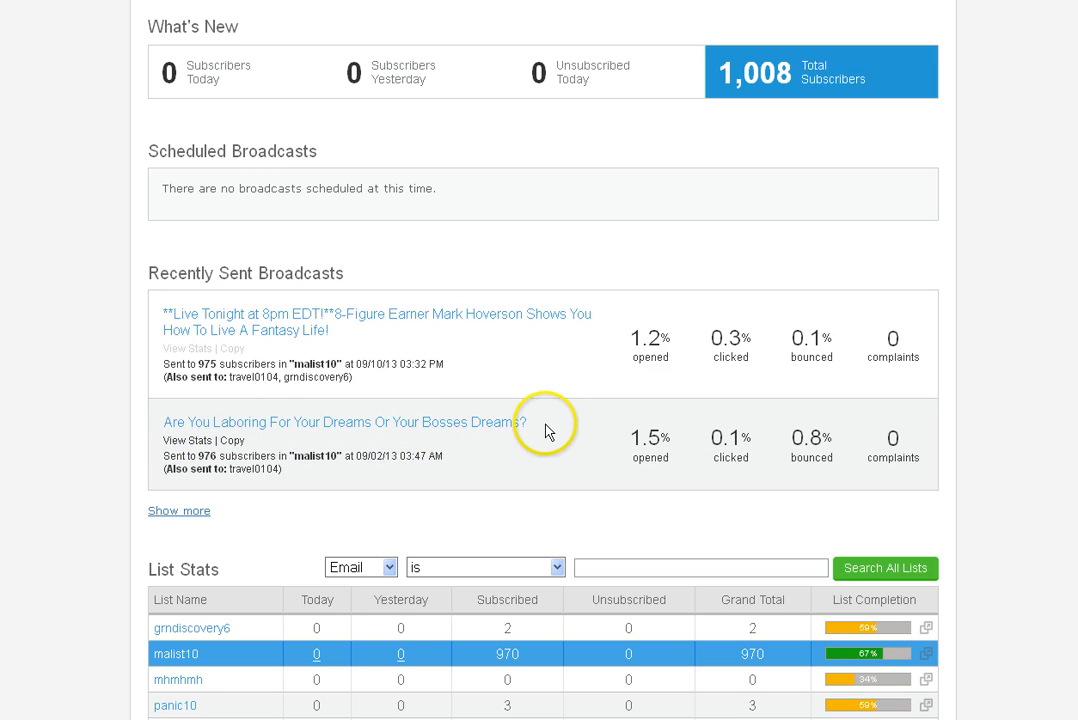
scroll(612, 488, up, 2)
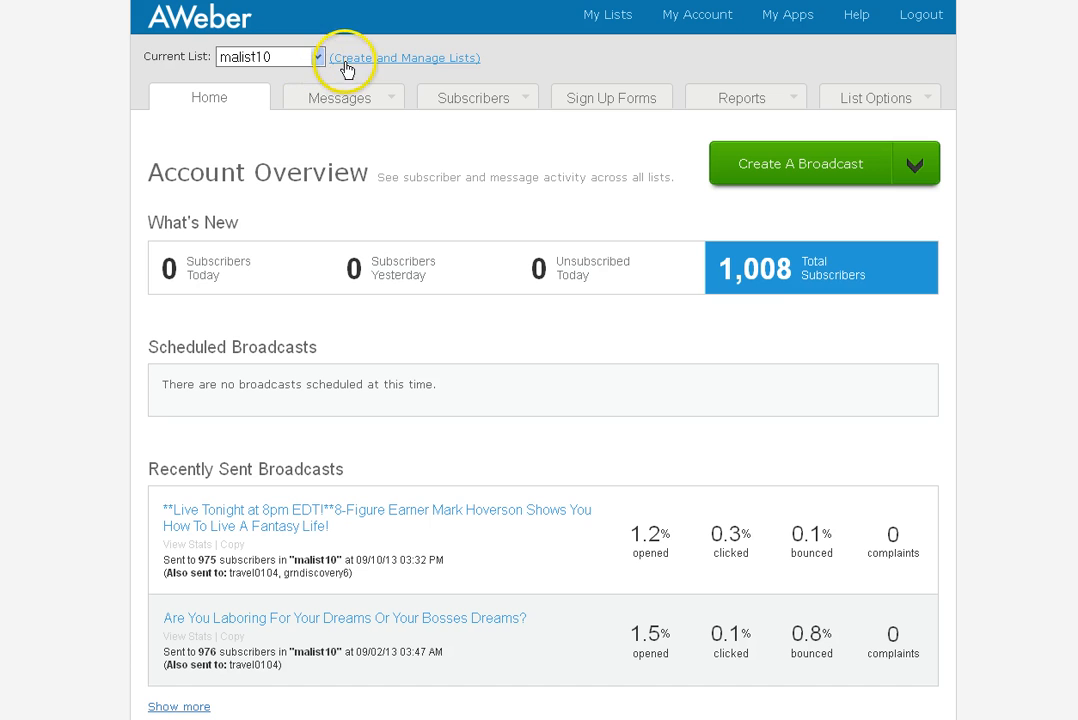
Go to Create and Manage Lists and look over the lists, with mhmhmh marked Not Active
click(404, 60)
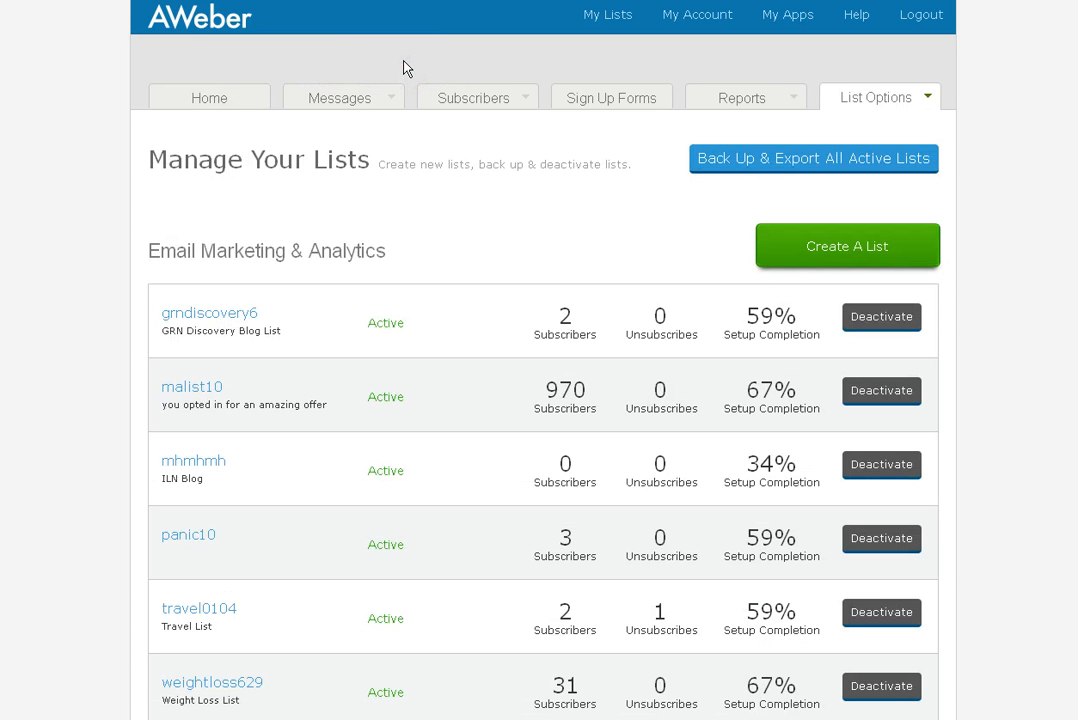
scroll(474, 437, down, 3)
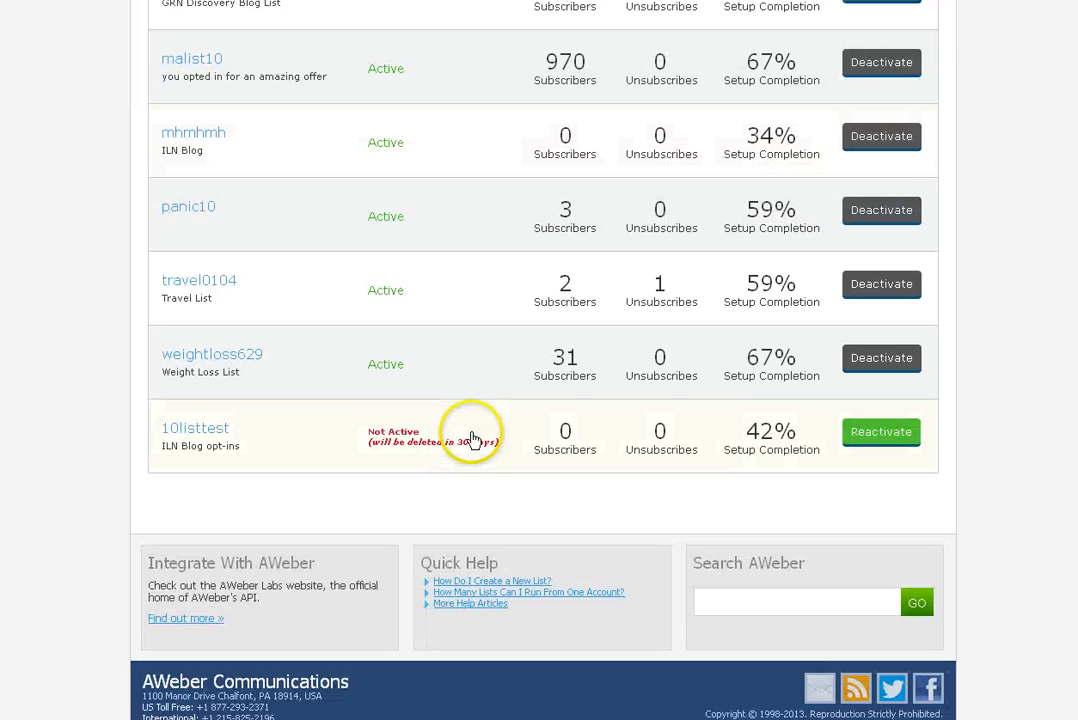
scroll(320, 428, up, 3)
scroll(250, 425, down, 2)
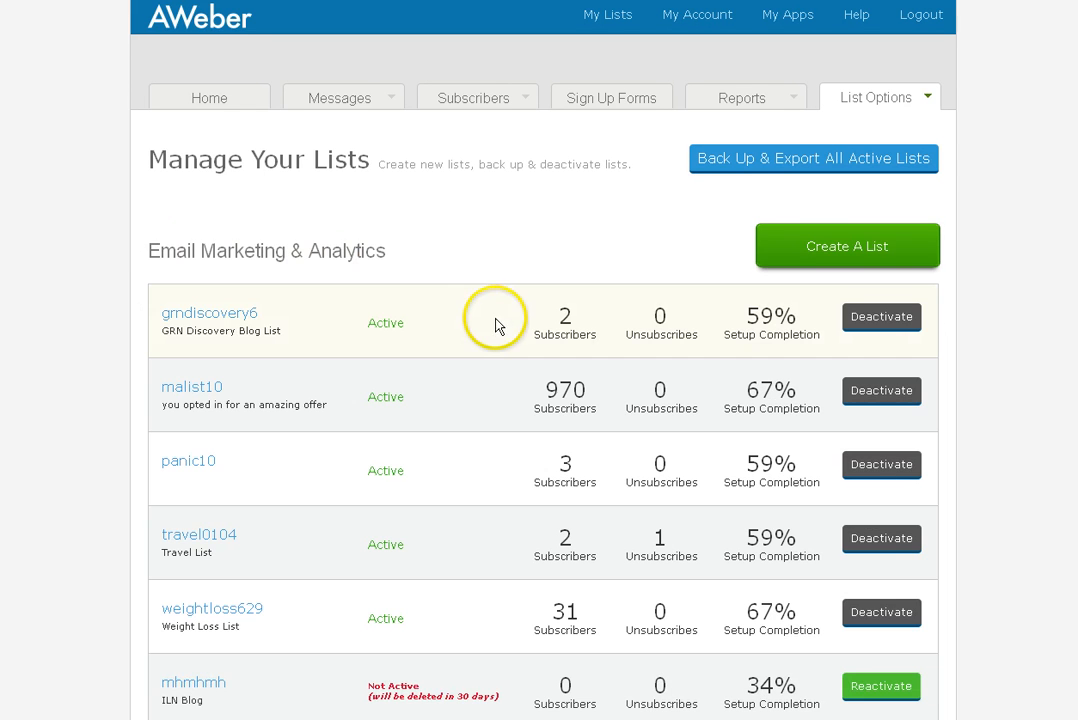
click(845, 247)
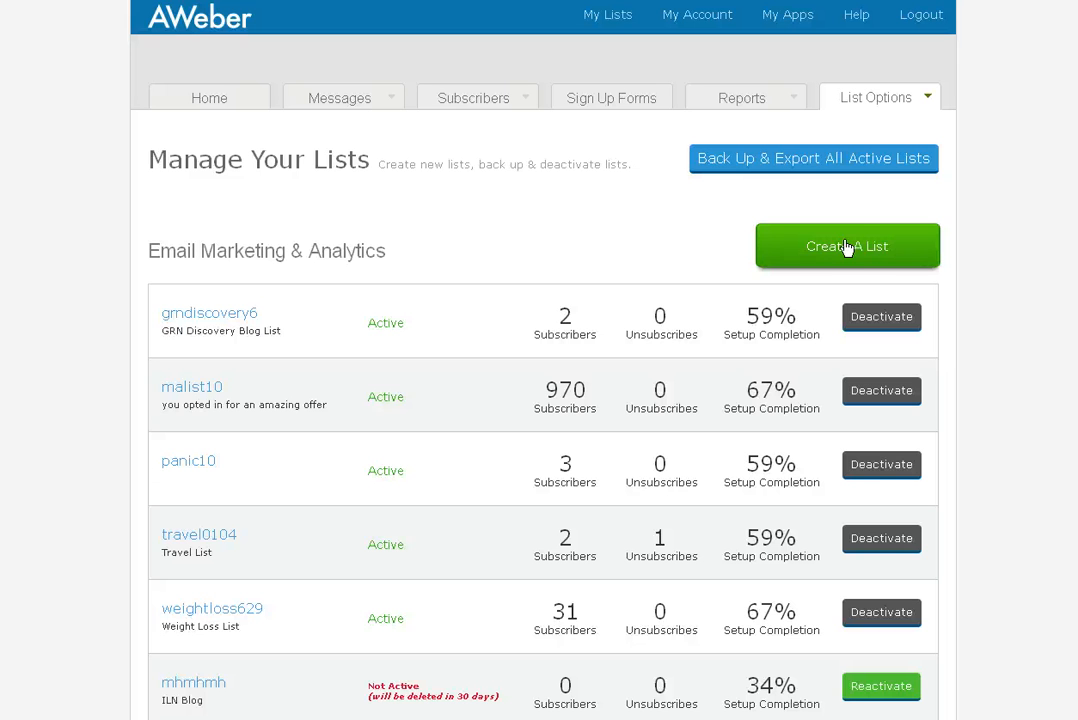
Create a new list, default3085621, and bring up its Basic Information settings page
click(846, 249)
scroll(450, 351, down, 4)
scroll(645, 475, up, 4)
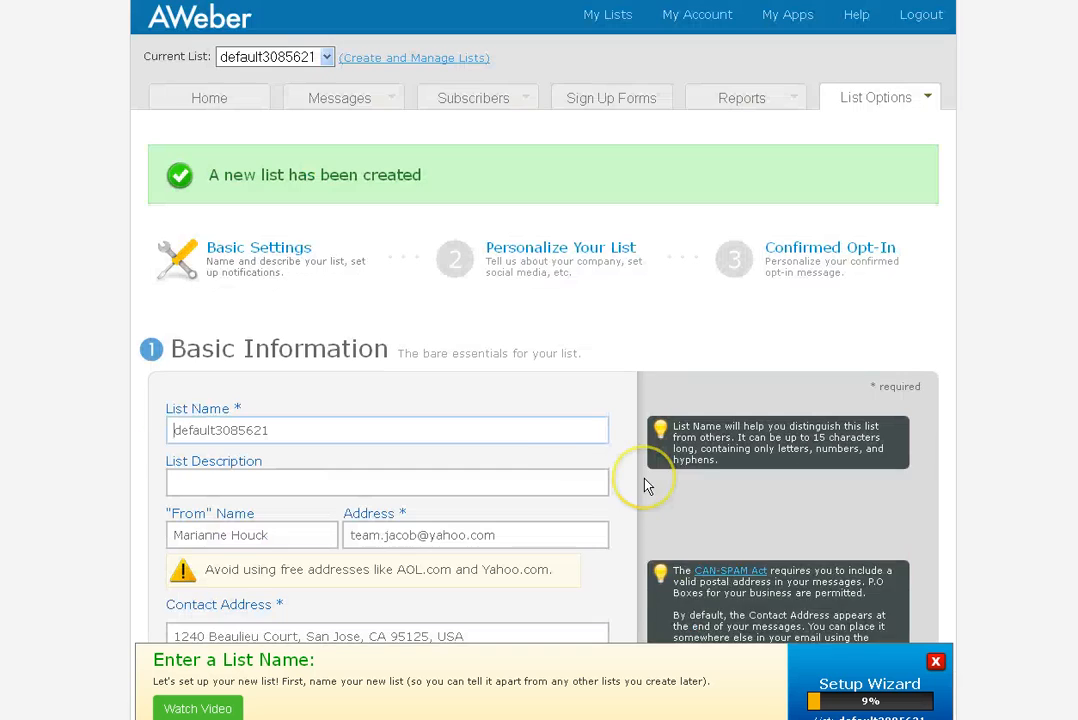
scroll(527, 460, down, 3)
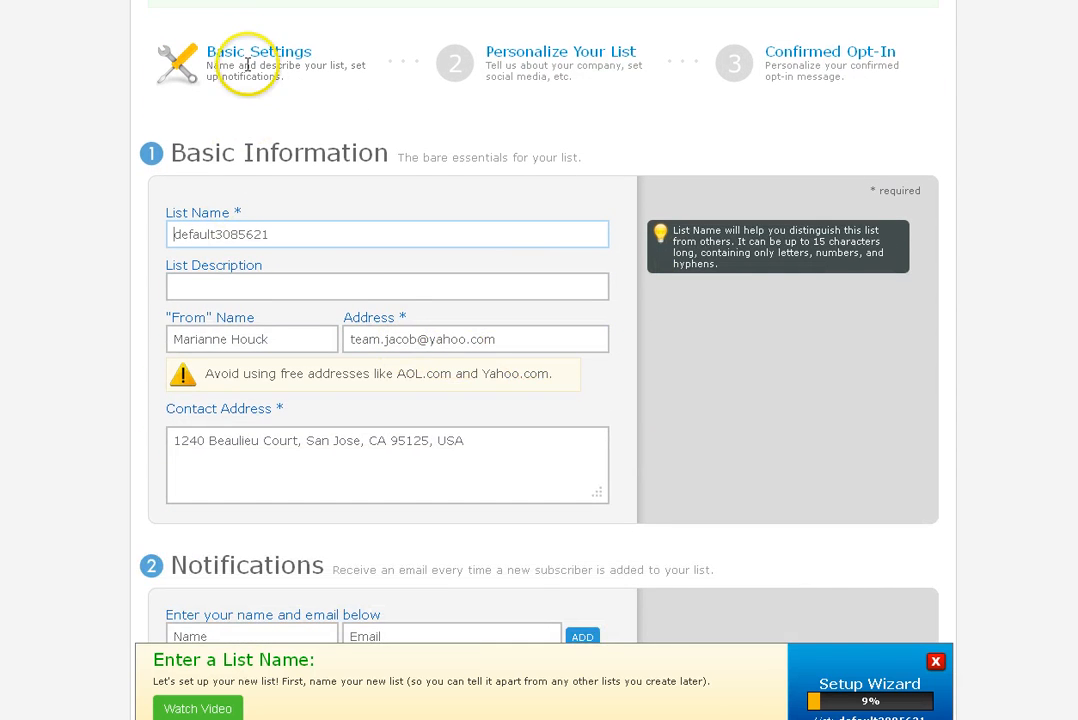
key(Tab)
scroll(356, 269, up, 3)
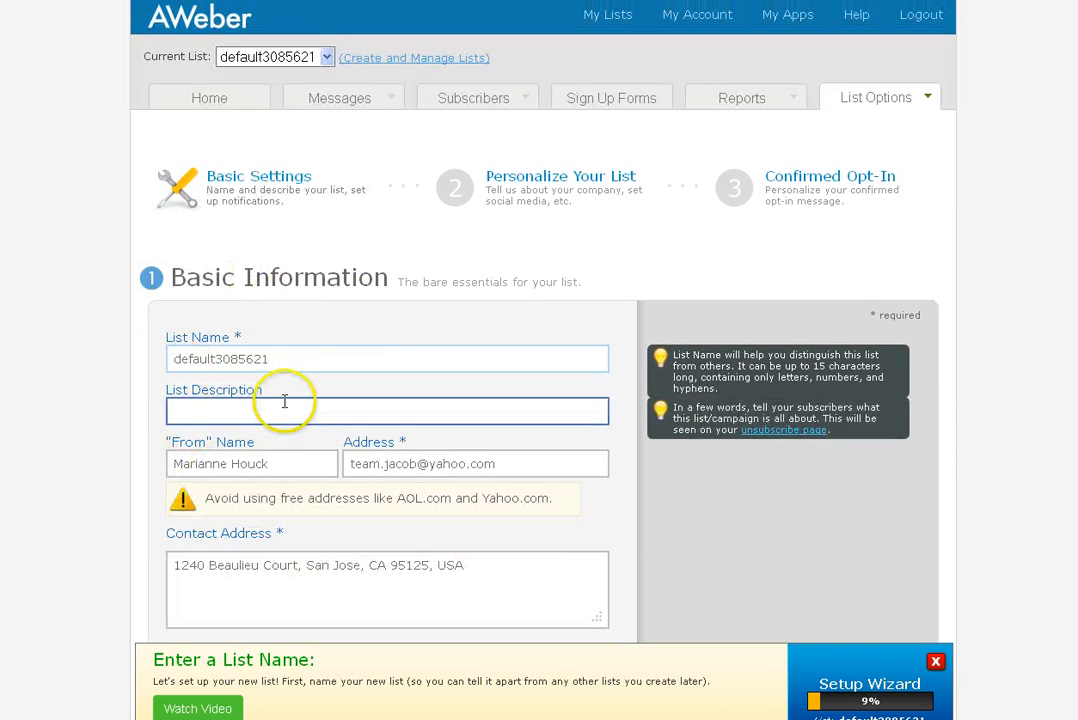
click(286, 362)
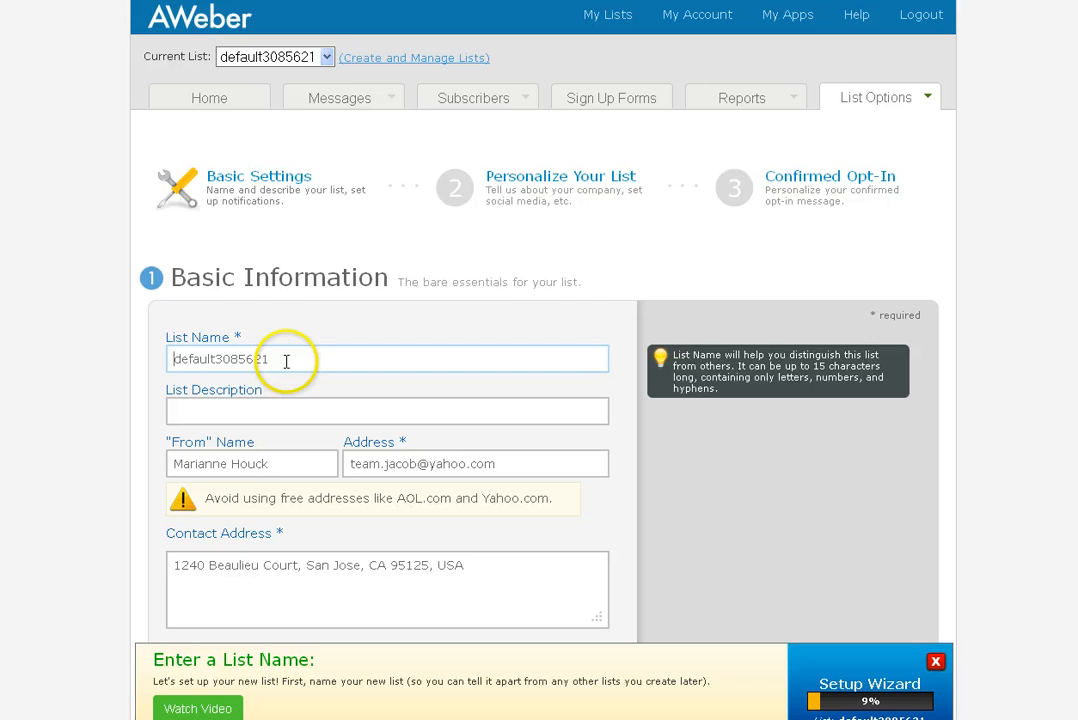
Dismiss the setup wizard's list name tip without switching lists, returning to List Name
click(325, 58)
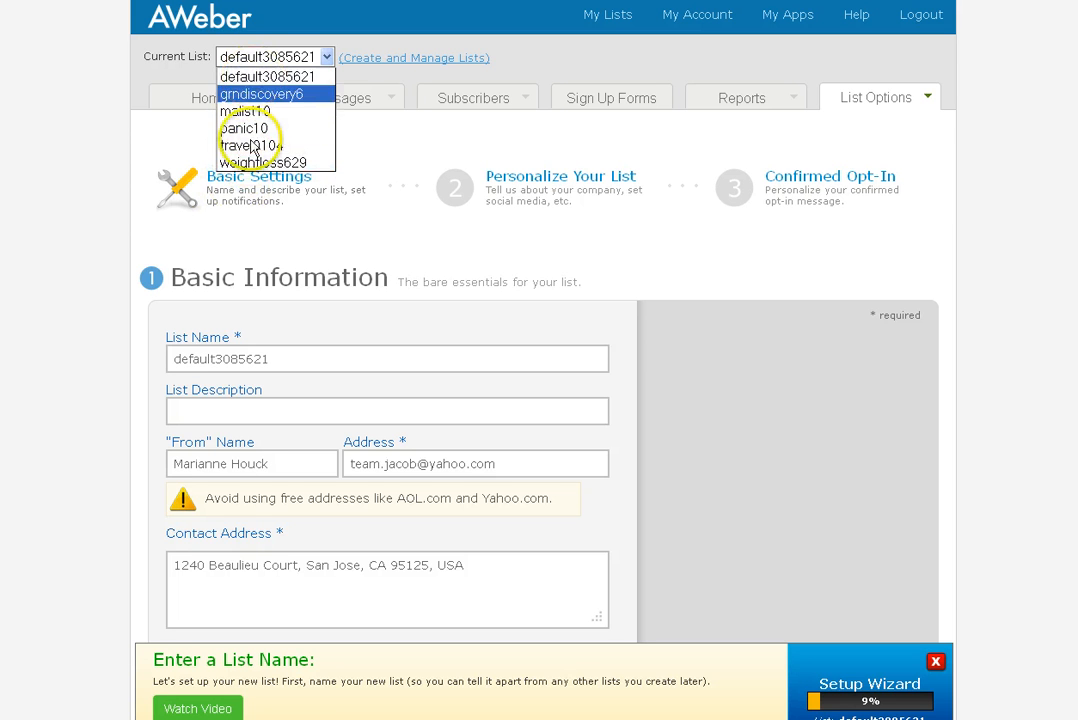
click(107, 372)
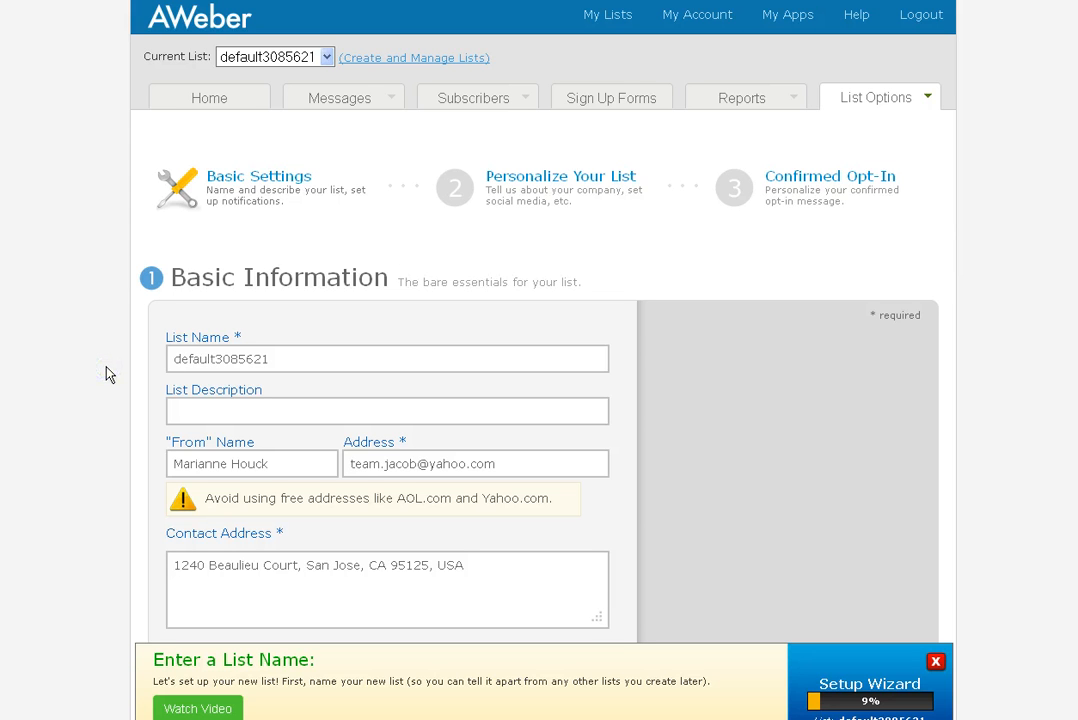
click(58, 395)
click(935, 660)
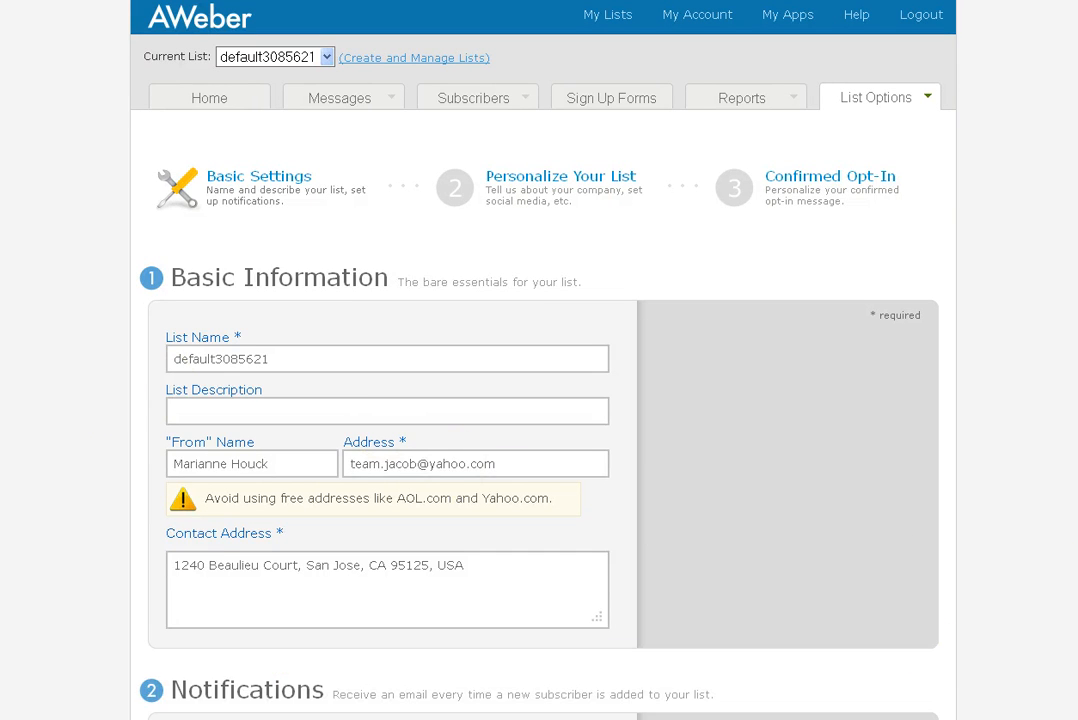
click(325, 59)
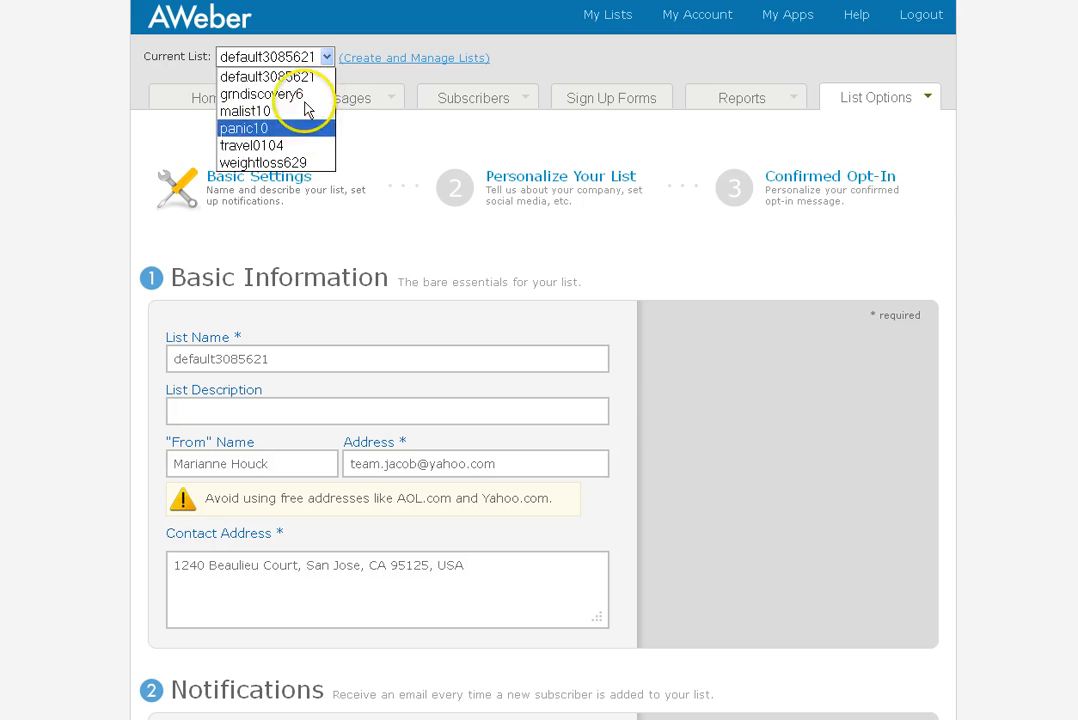
click(90, 258)
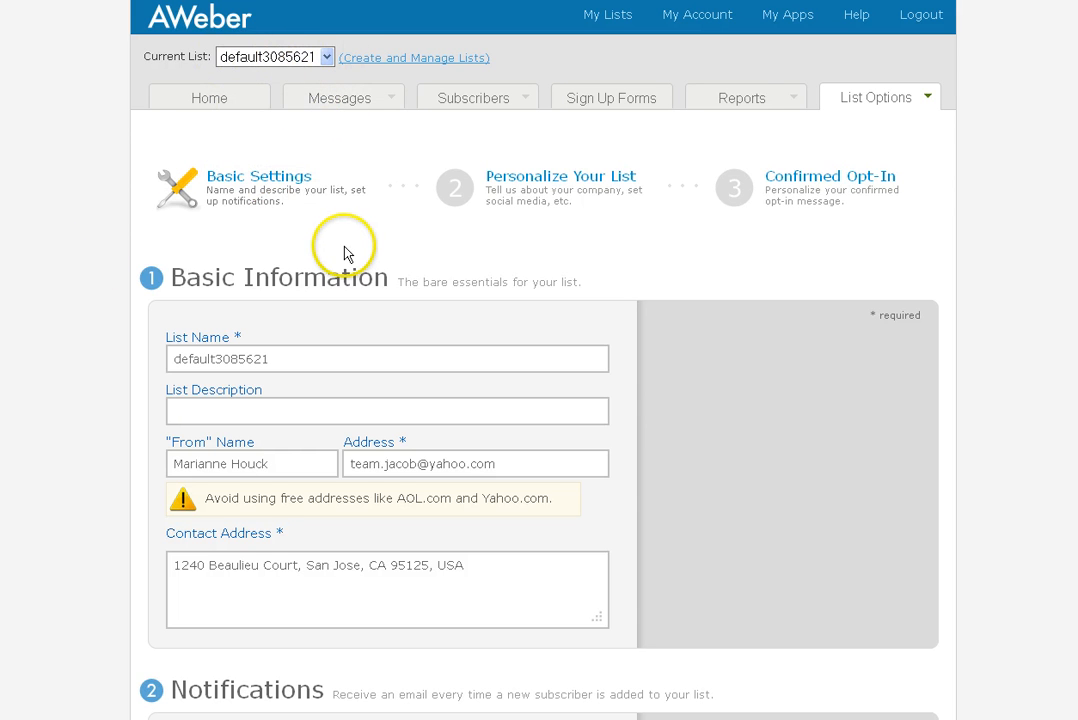
click(285, 354)
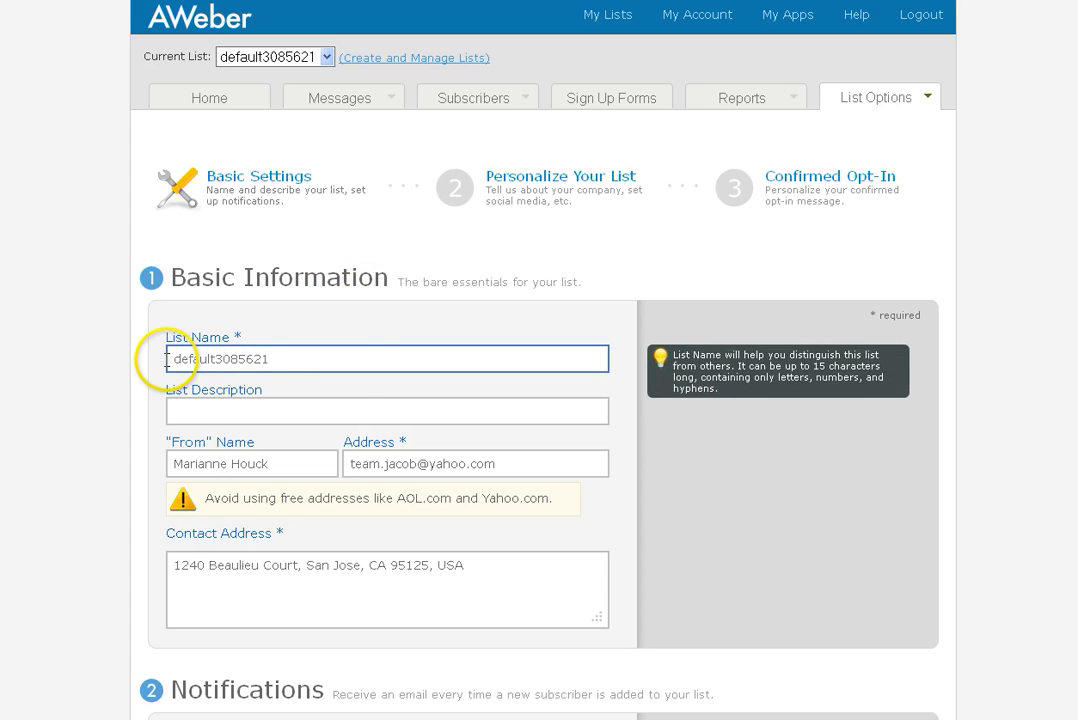
Replace the default list name with mhmhmh10 after testlist and testlist10 prove already taken
drag(316, 359, 170, 359)
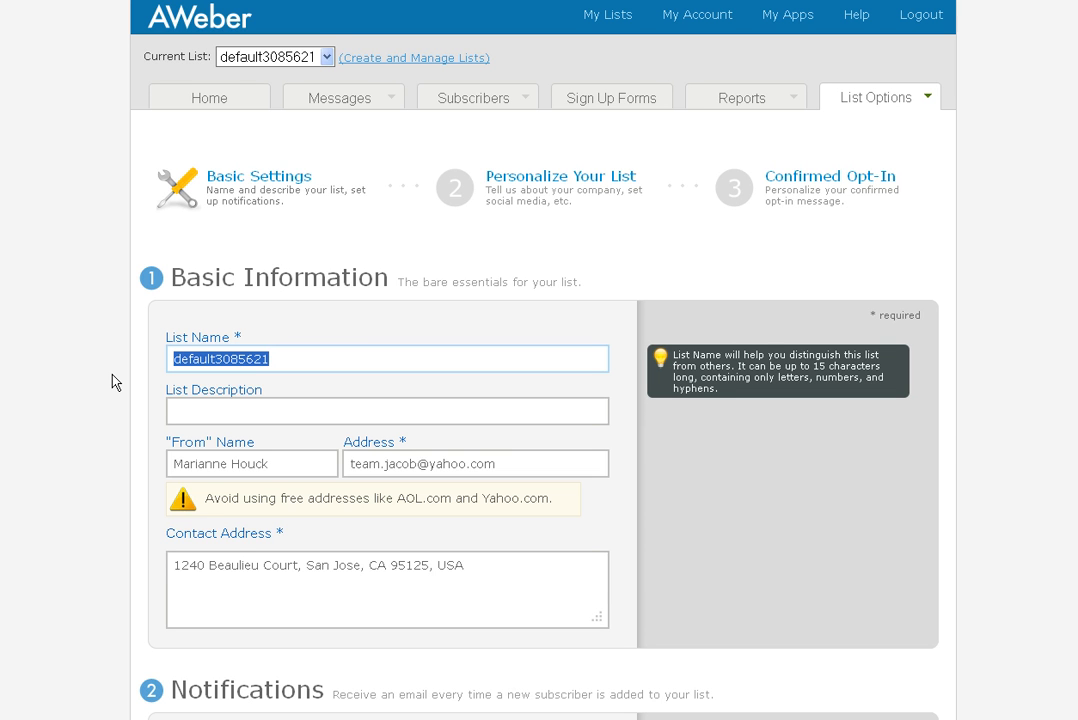
text(testlist)
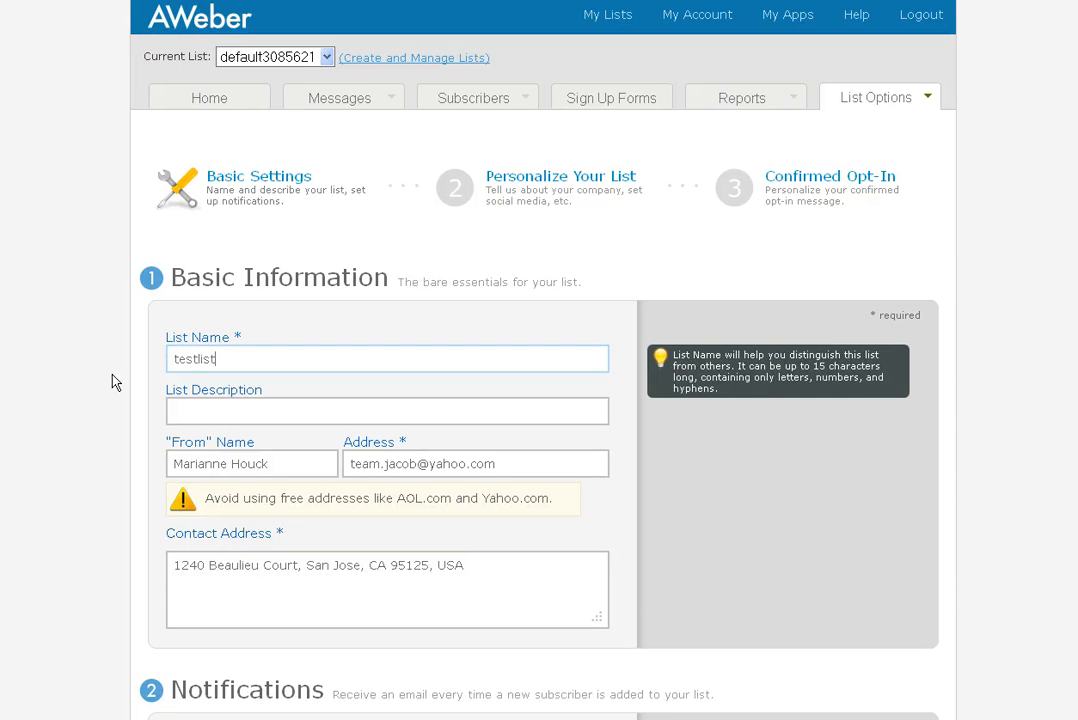
click(168, 335)
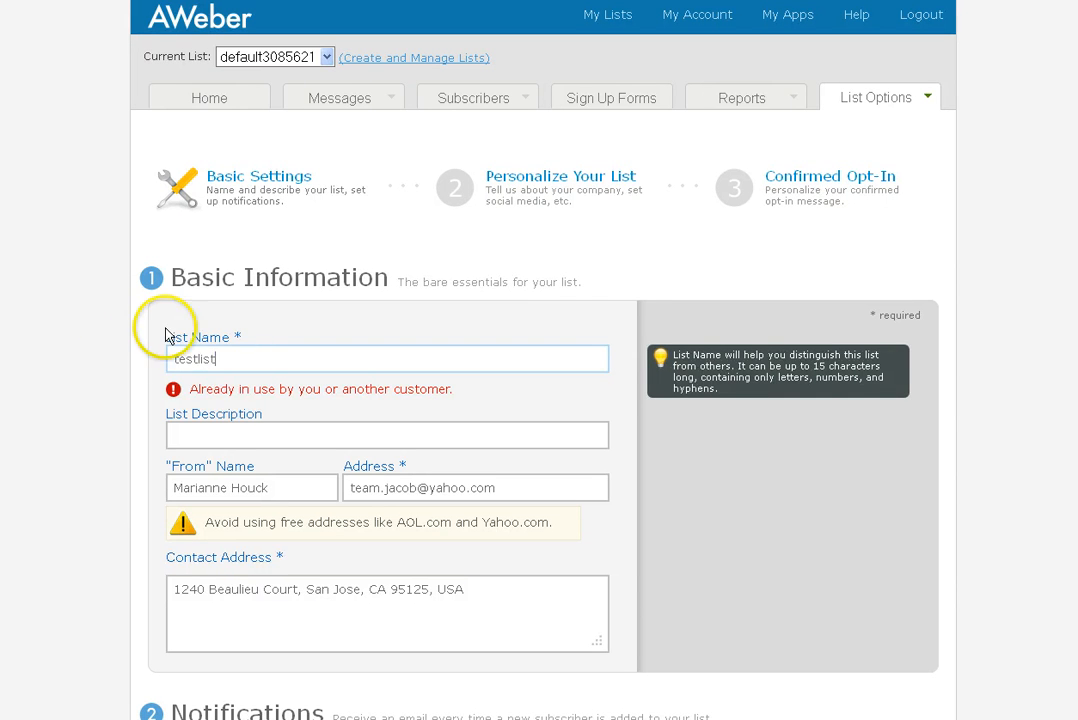
click(243, 412)
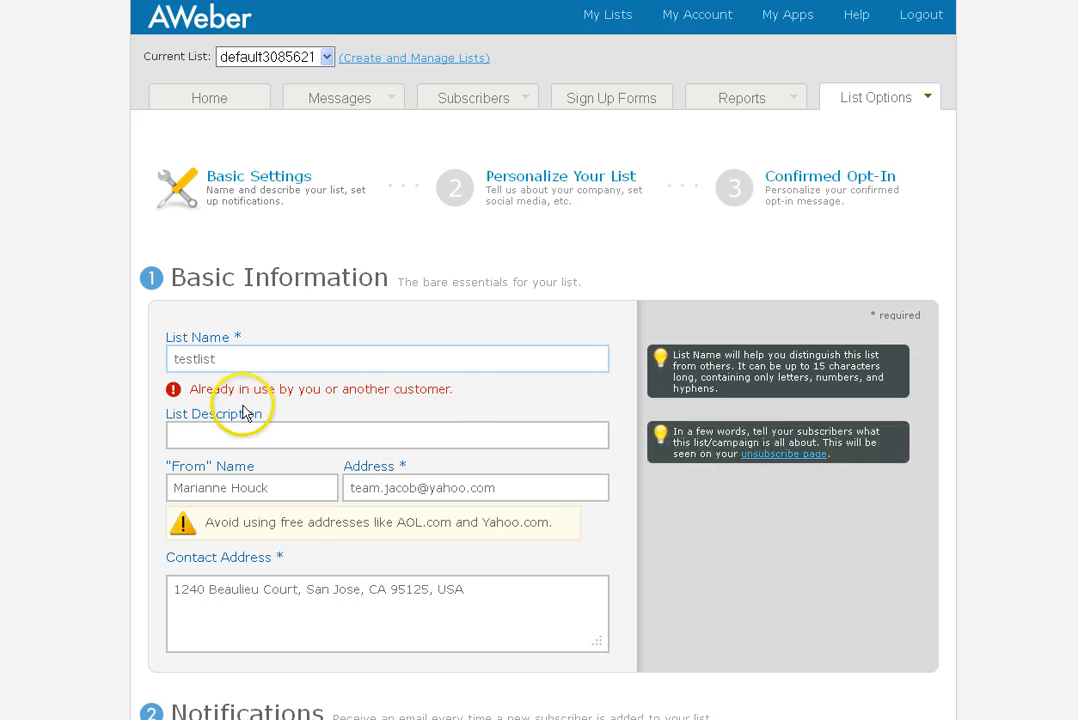
click(338, 362)
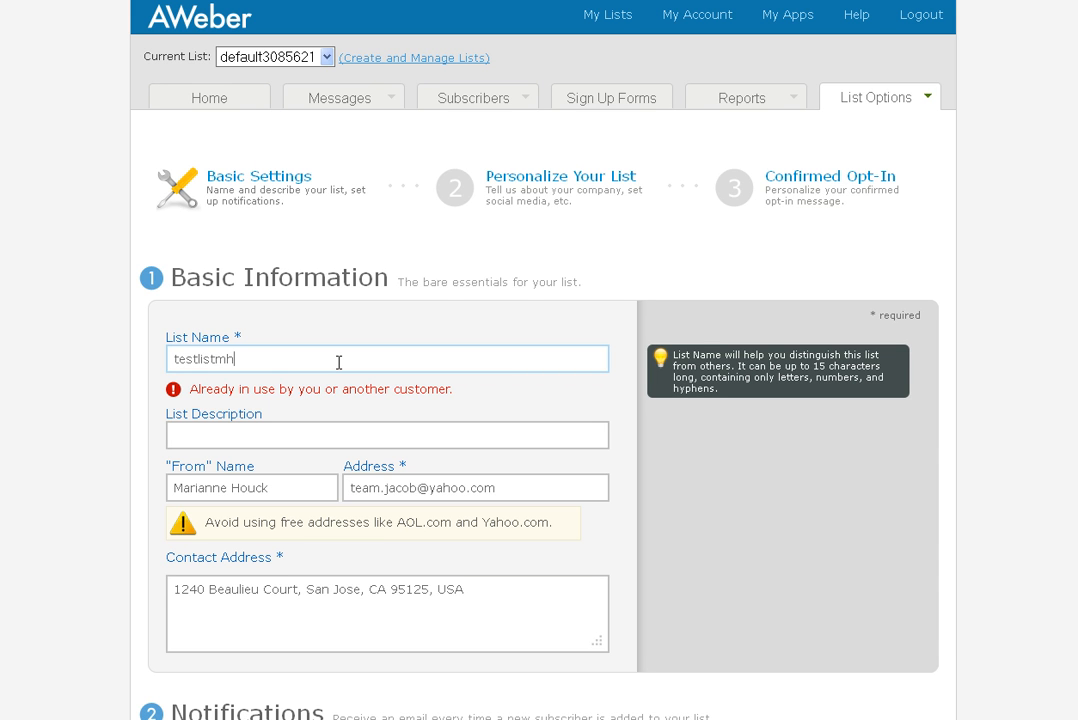
key(BackSpace)
key(BackSpace)
text(10)
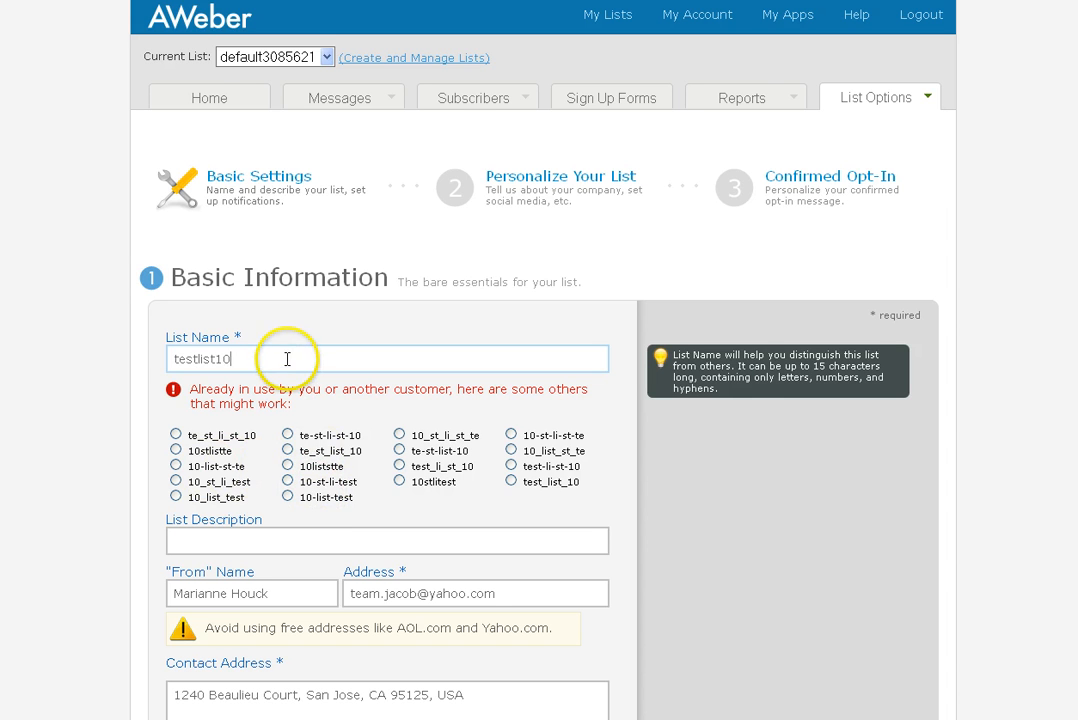
drag(287, 359, 154, 364)
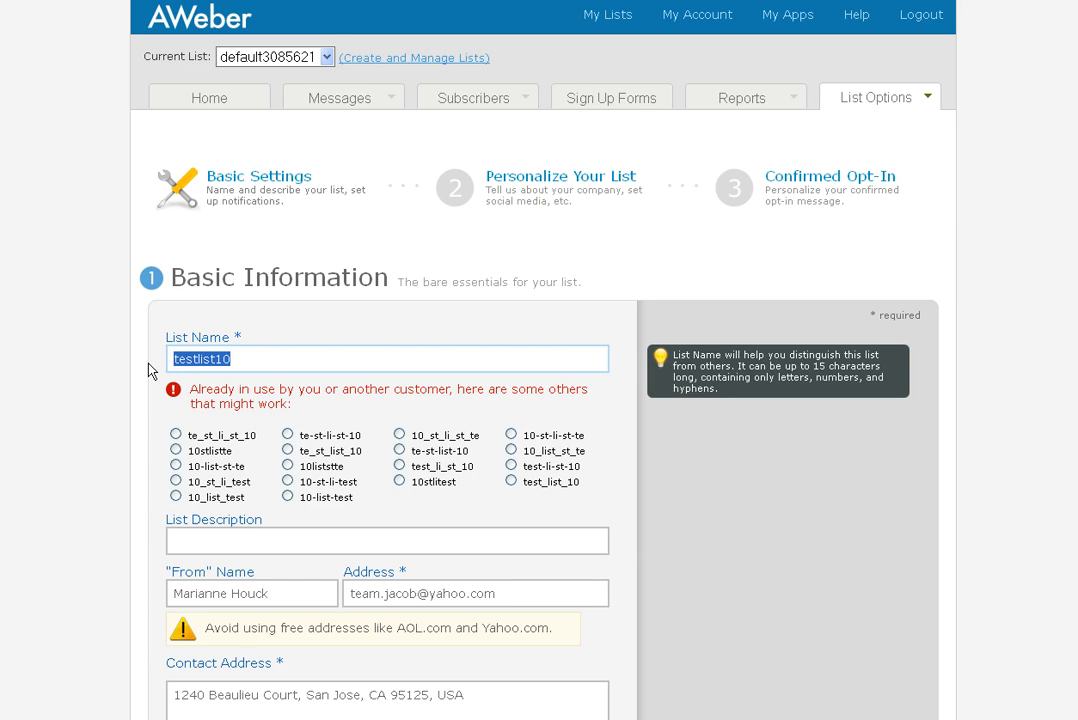
text(mhmhmh)
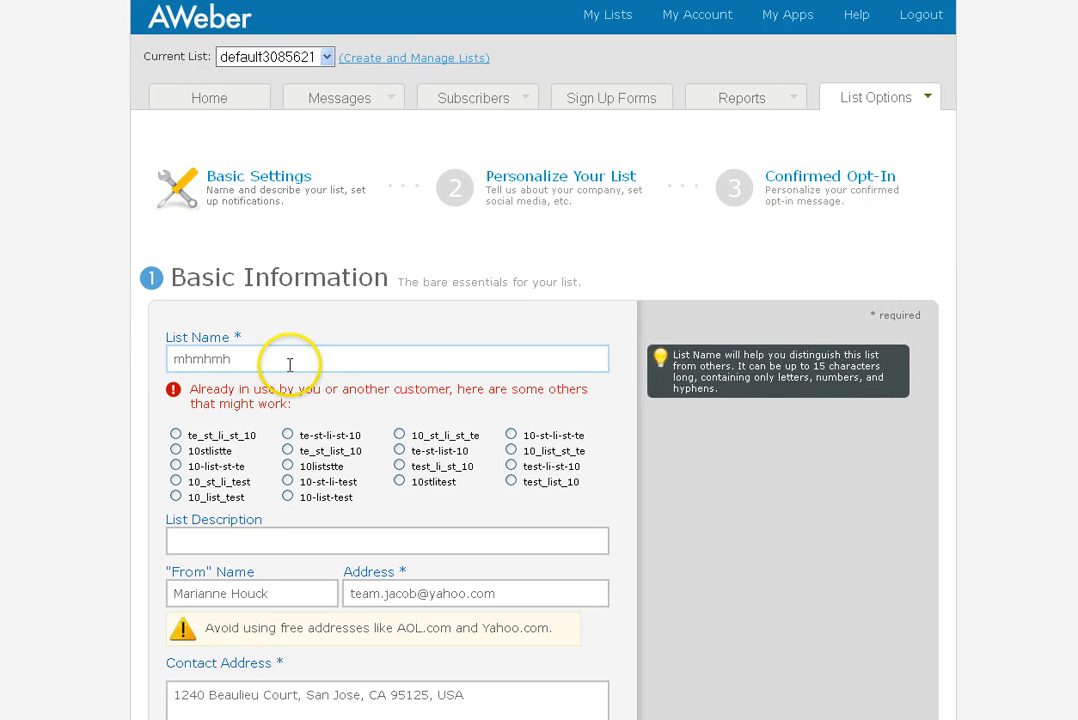
text(10)
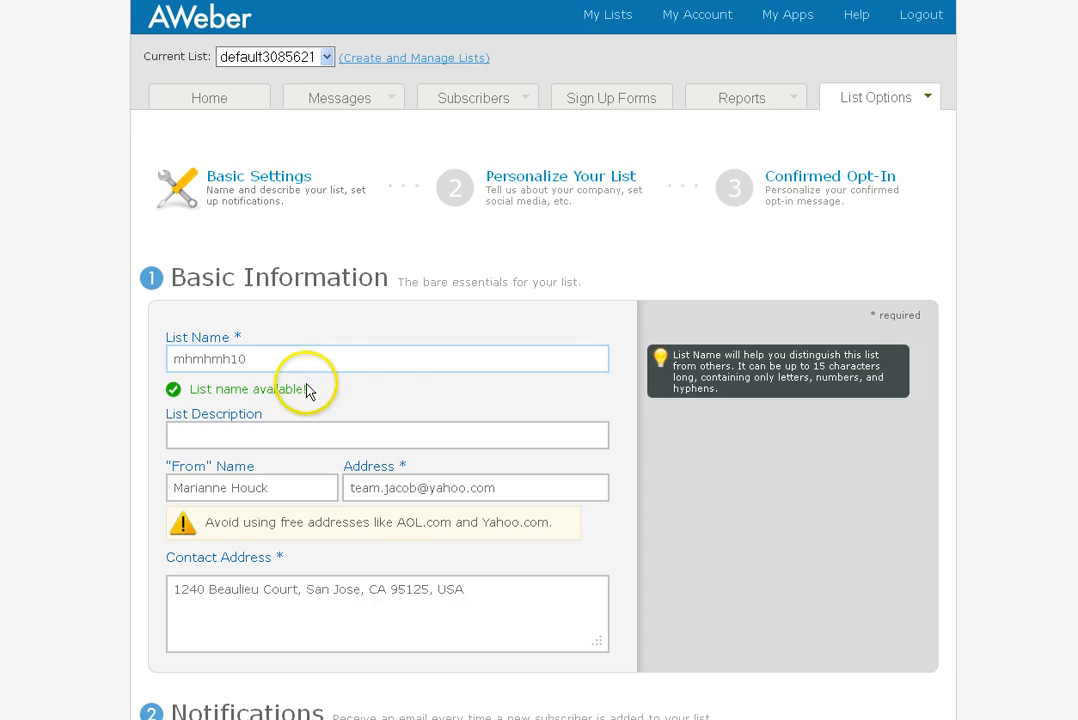
click(342, 433)
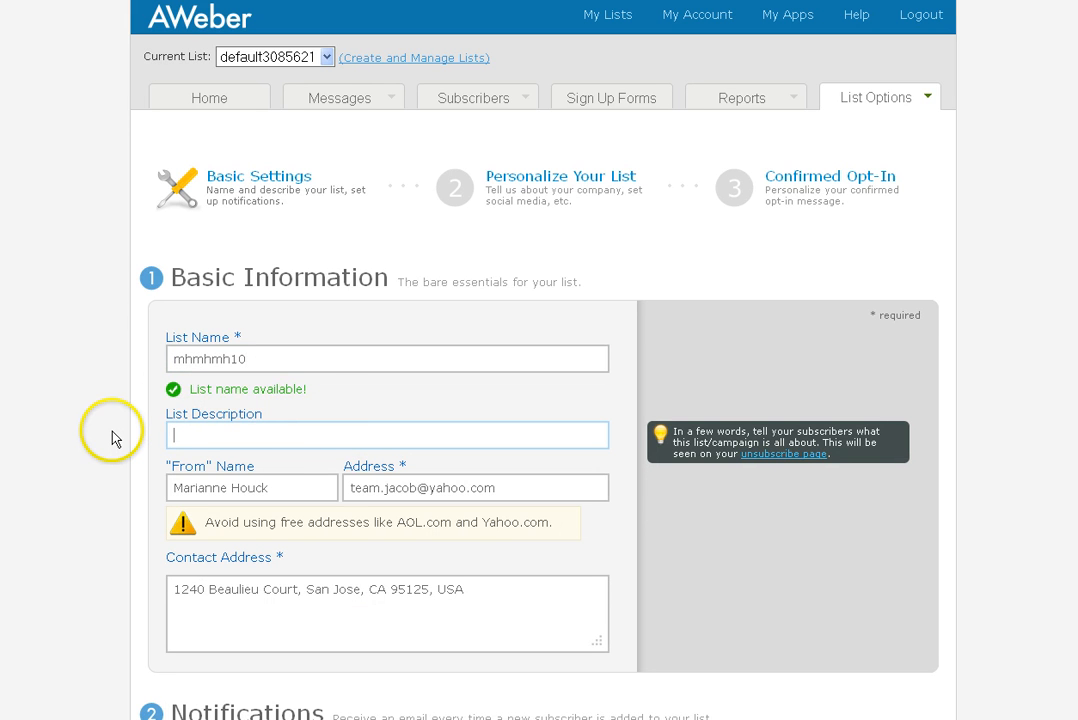
Set the list description to 'ILN Blog' and review the sender name and e-mail address
mouse_move(261, 354)
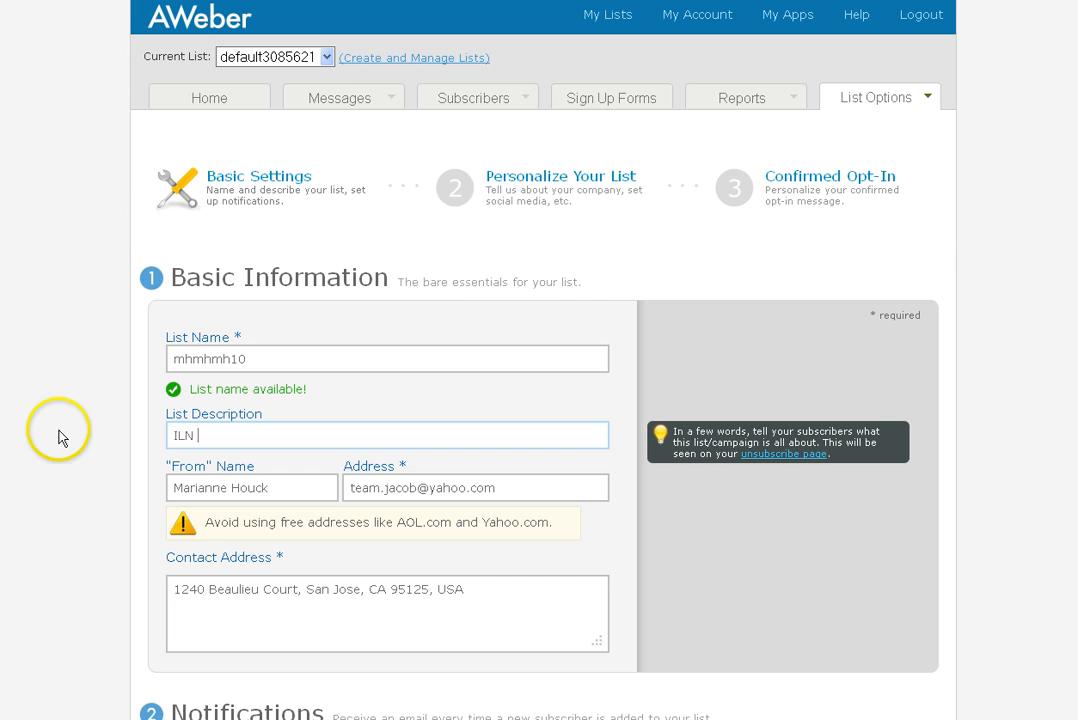
text(Blog)
scroll(60, 435, down, 3)
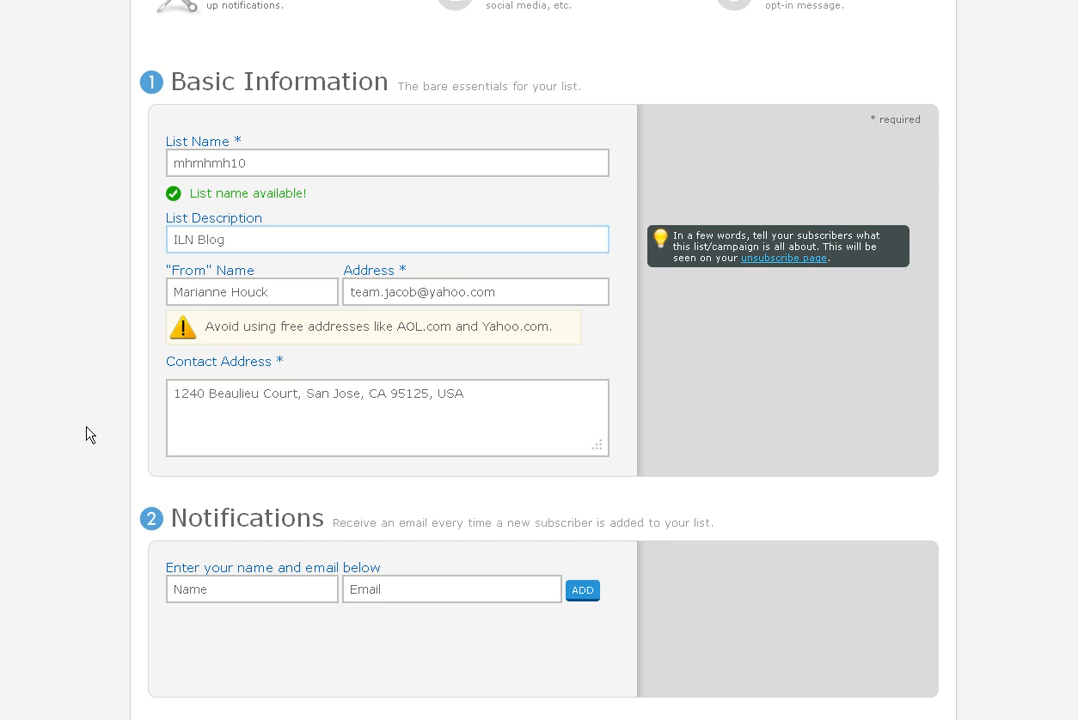
click(290, 290)
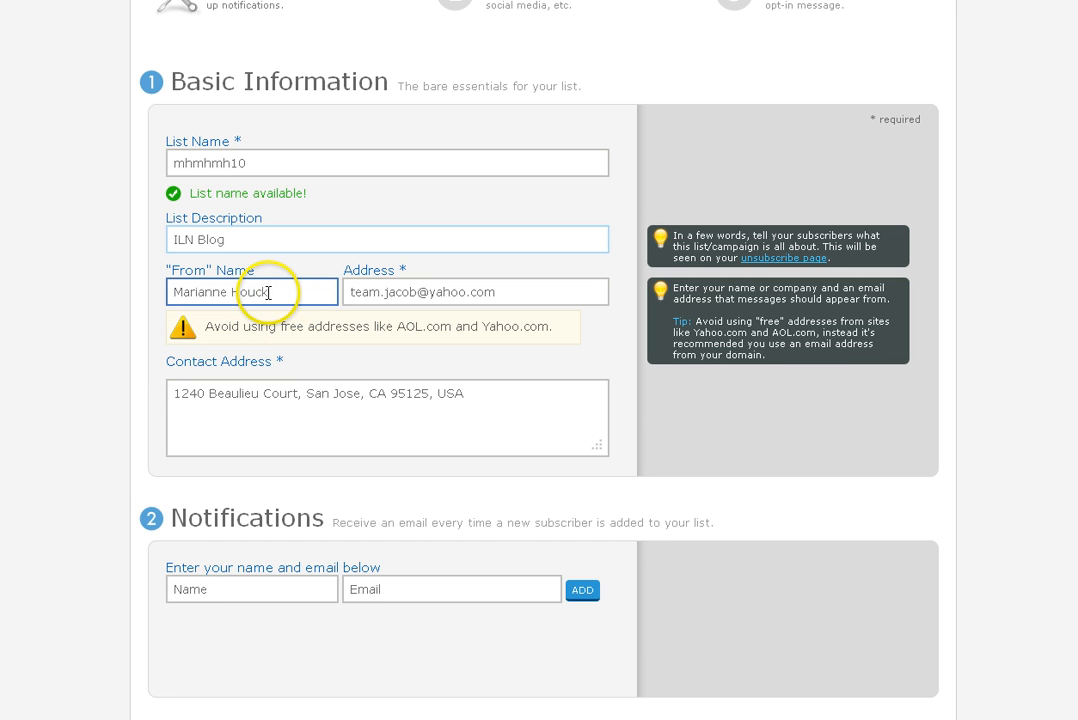
click(392, 291)
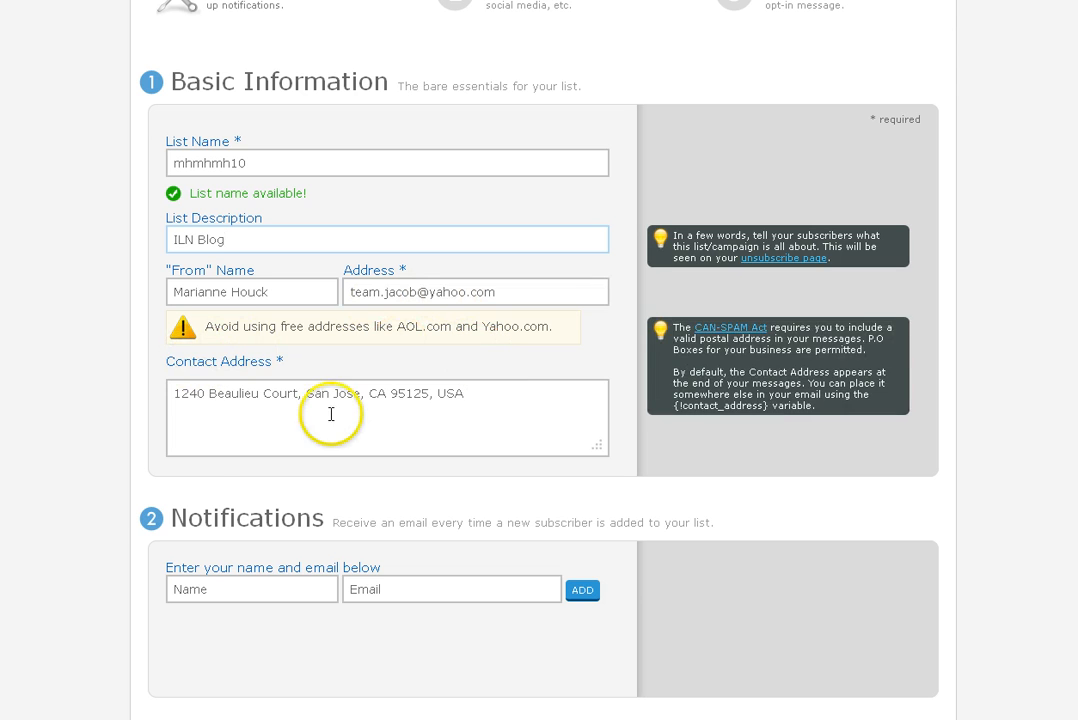
Check the existing postal contact address, leaving it unchanged, and scroll down to Save Settings
click(177, 398)
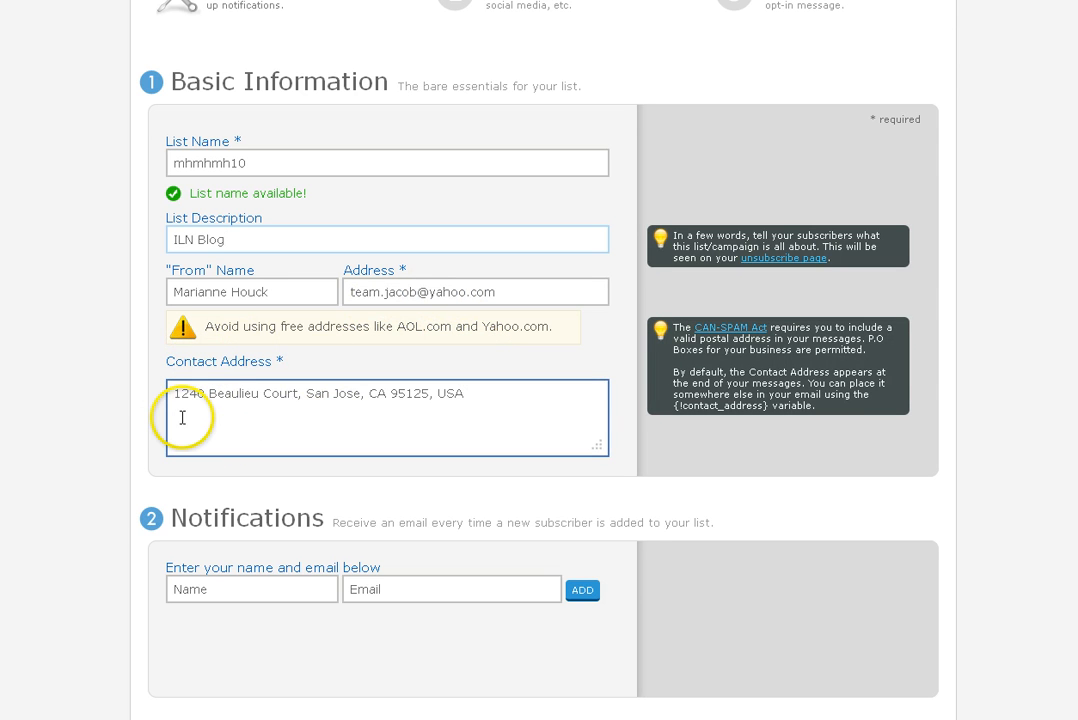
click(174, 412)
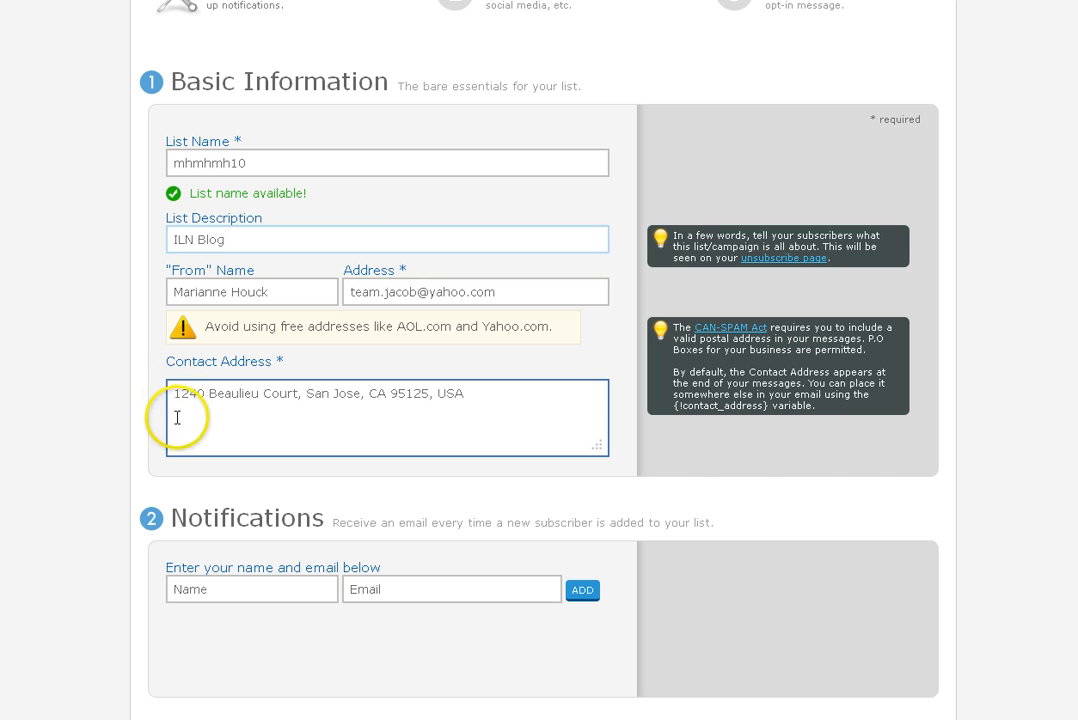
click(174, 411)
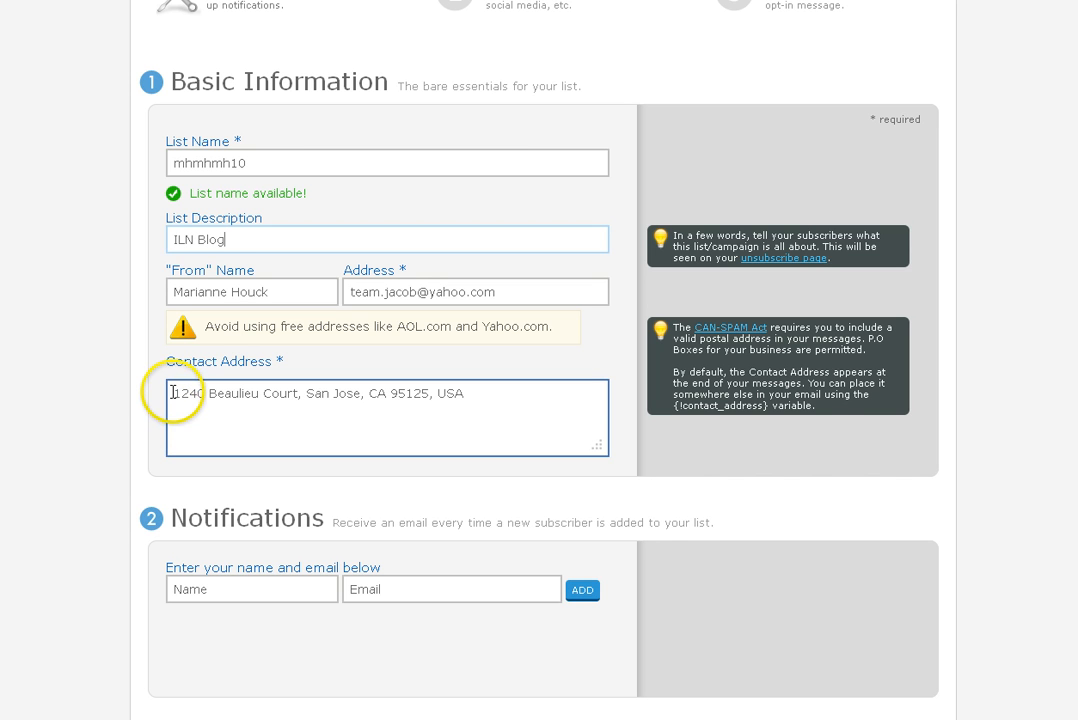
drag(172, 392, 501, 436)
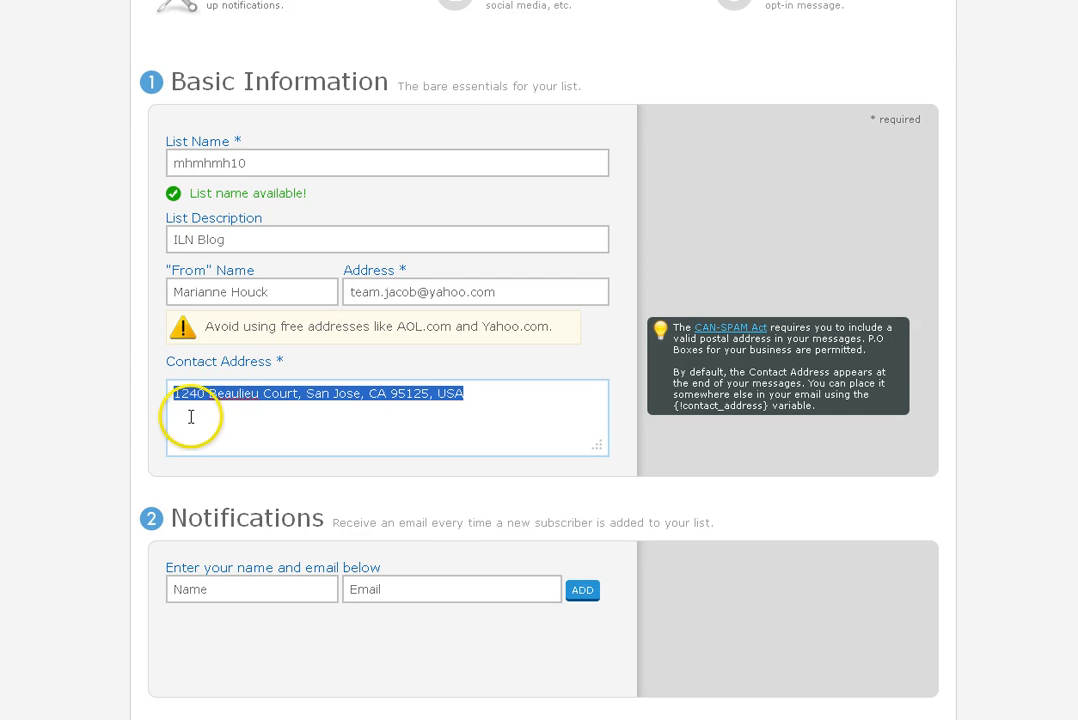
click(473, 394)
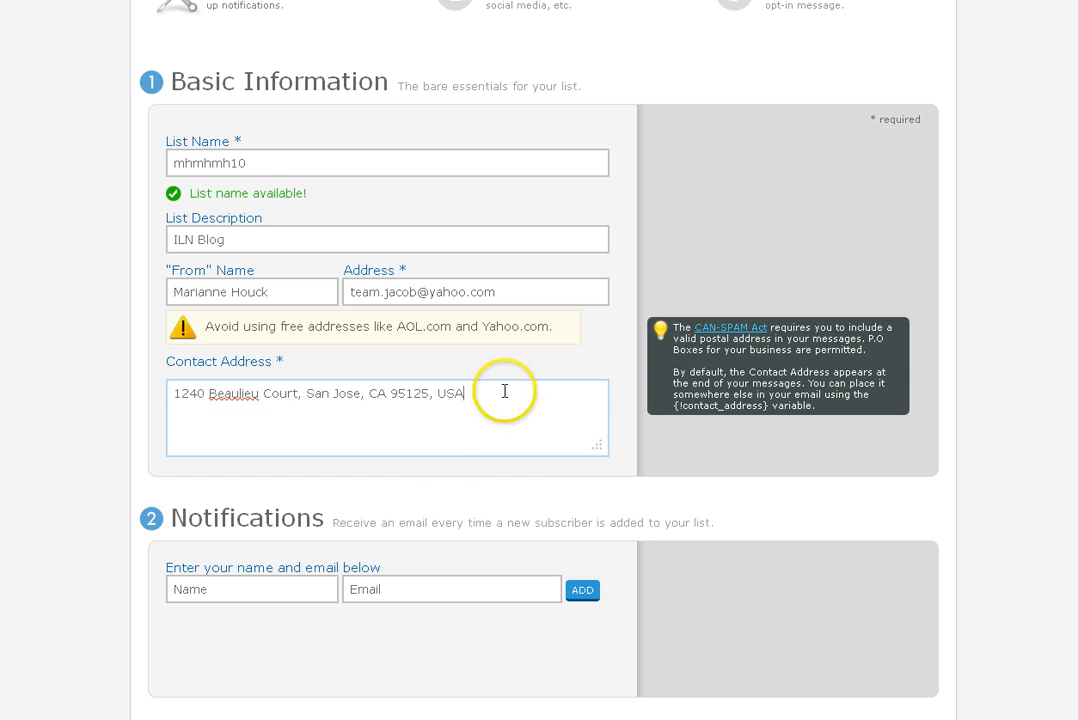
scroll(439, 430, down, 3)
scroll(440, 433, up, 2)
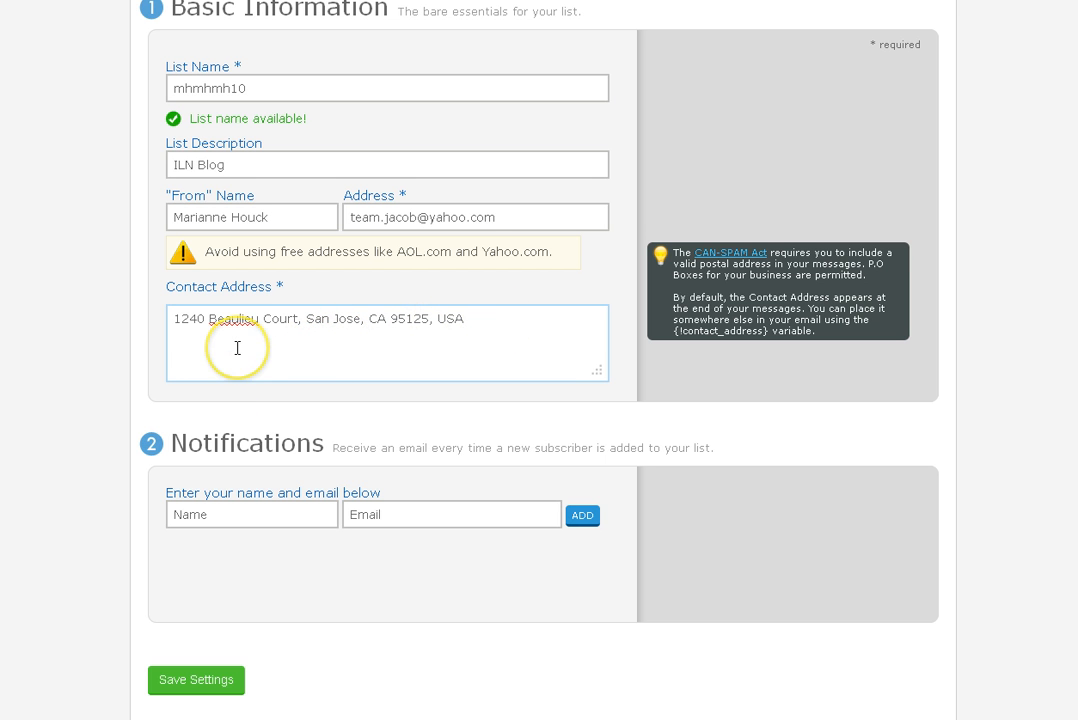
scroll(245, 349, down, 1)
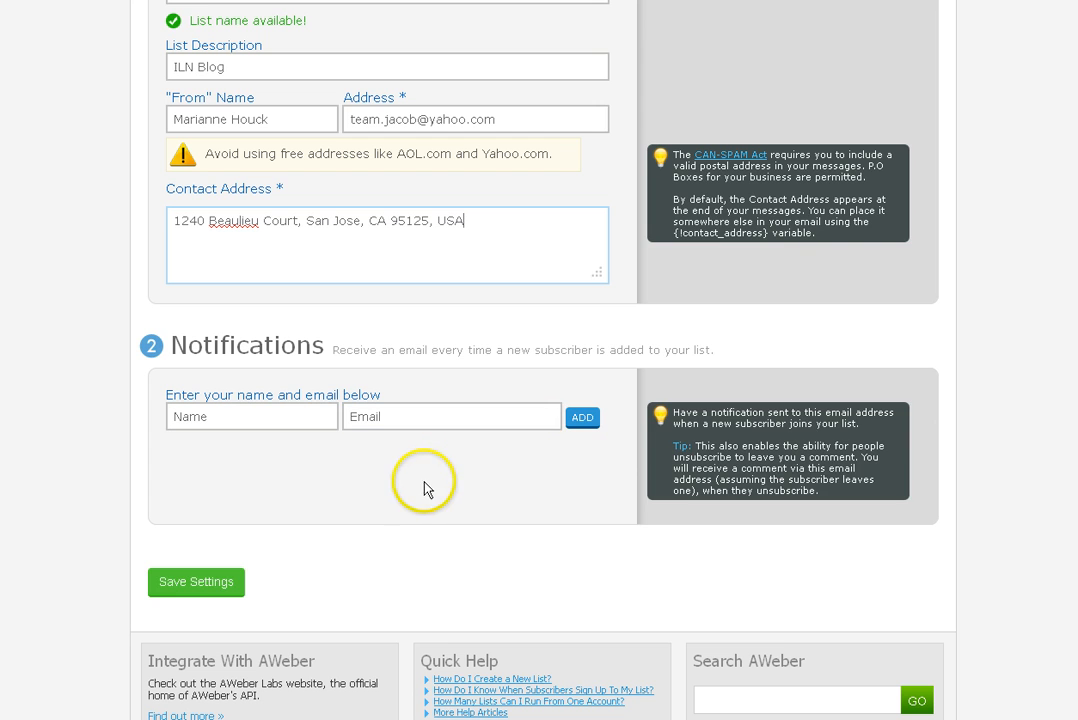
Save the mhmhmh10 basic settings and continue to the Personalize Your List step
click(203, 584)
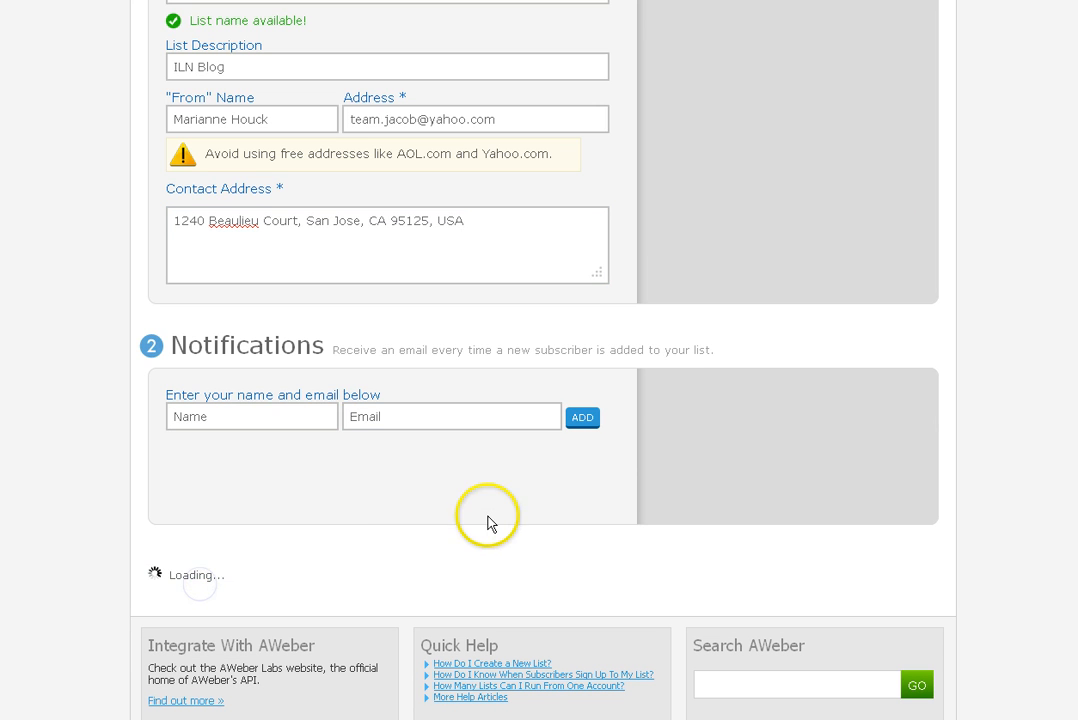
click(485, 476)
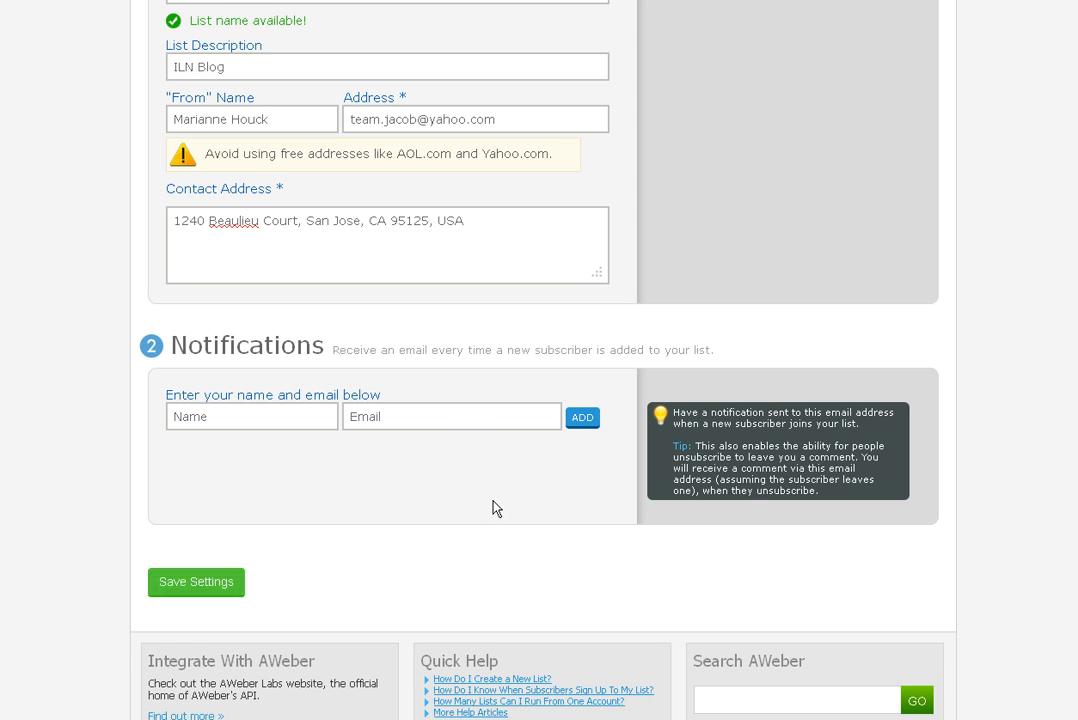
scroll(496, 508, up, 5)
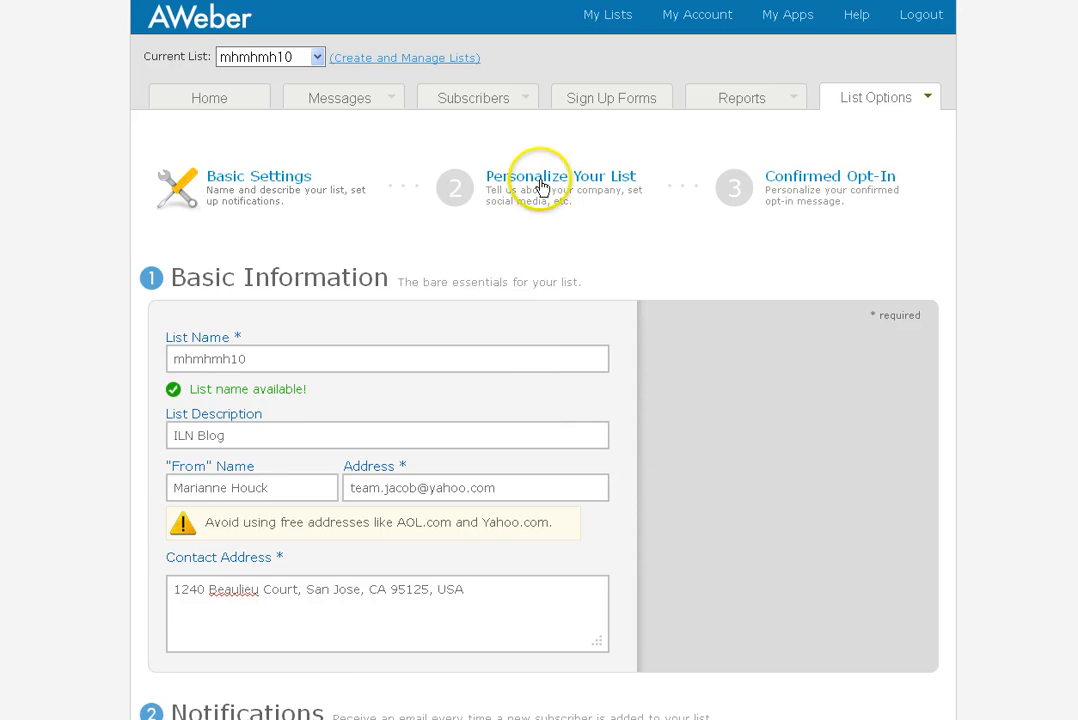
click(540, 187)
Save the Personalize Your List settings with Company Branding left blank
click(348, 354)
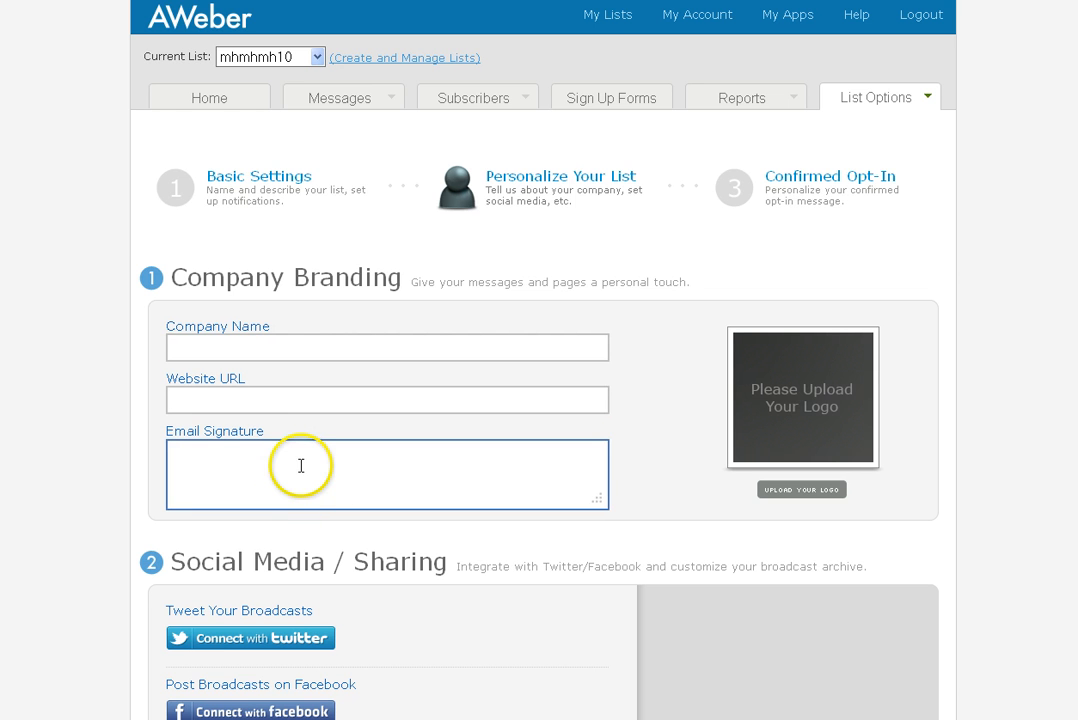
scroll(62, 498, down, 3)
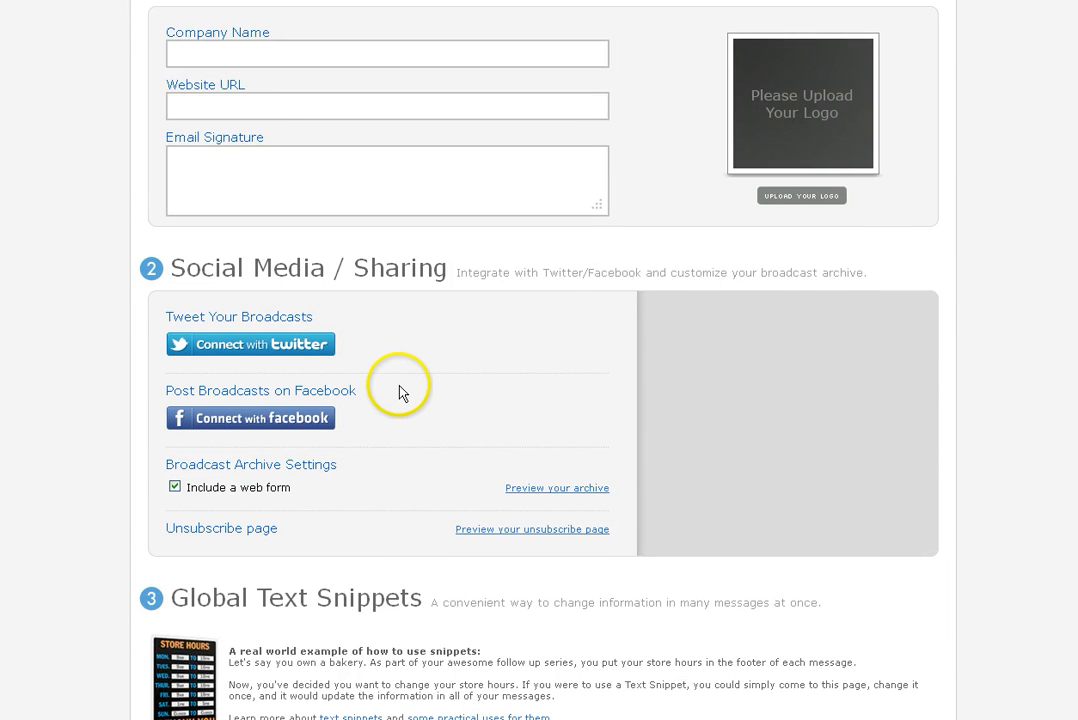
scroll(399, 390, down, 2)
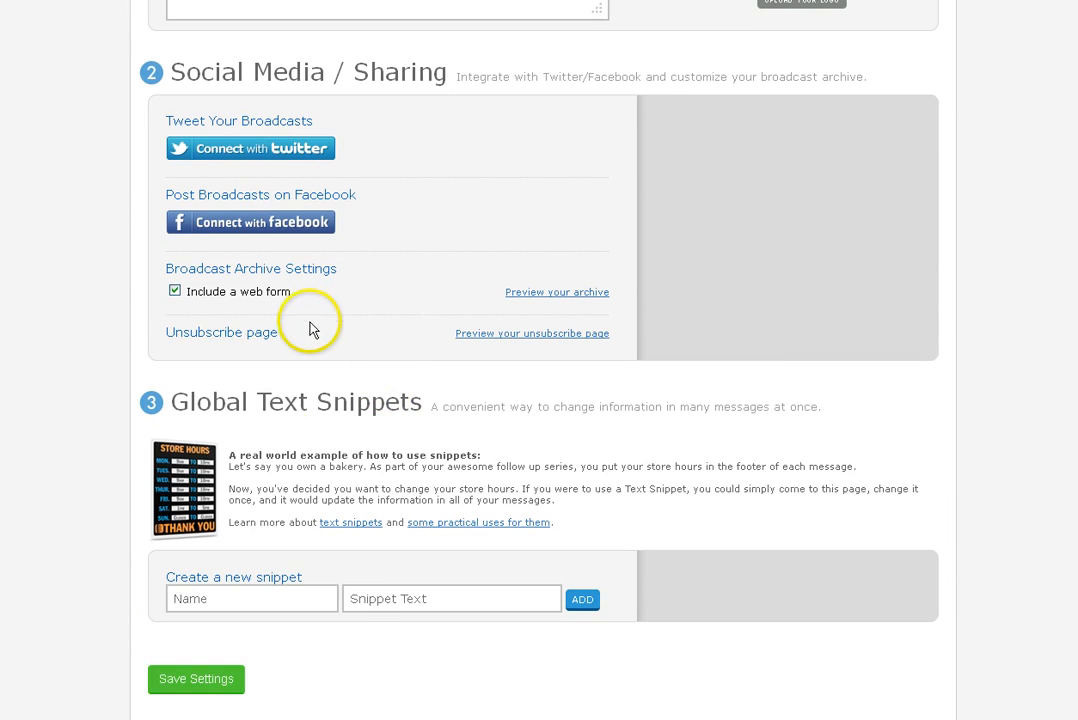
click(210, 677)
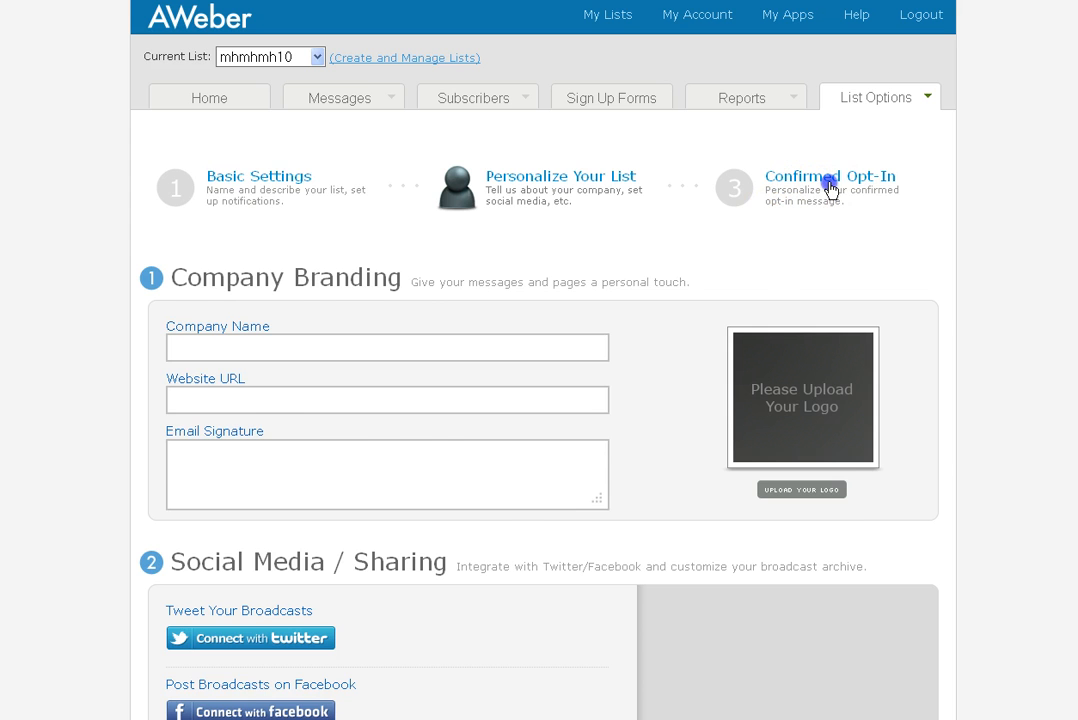
Go to the Confirmed Opt-In step and review the 'Confirm your subscription.' message settings
click(828, 183)
scroll(752, 527, down, 2)
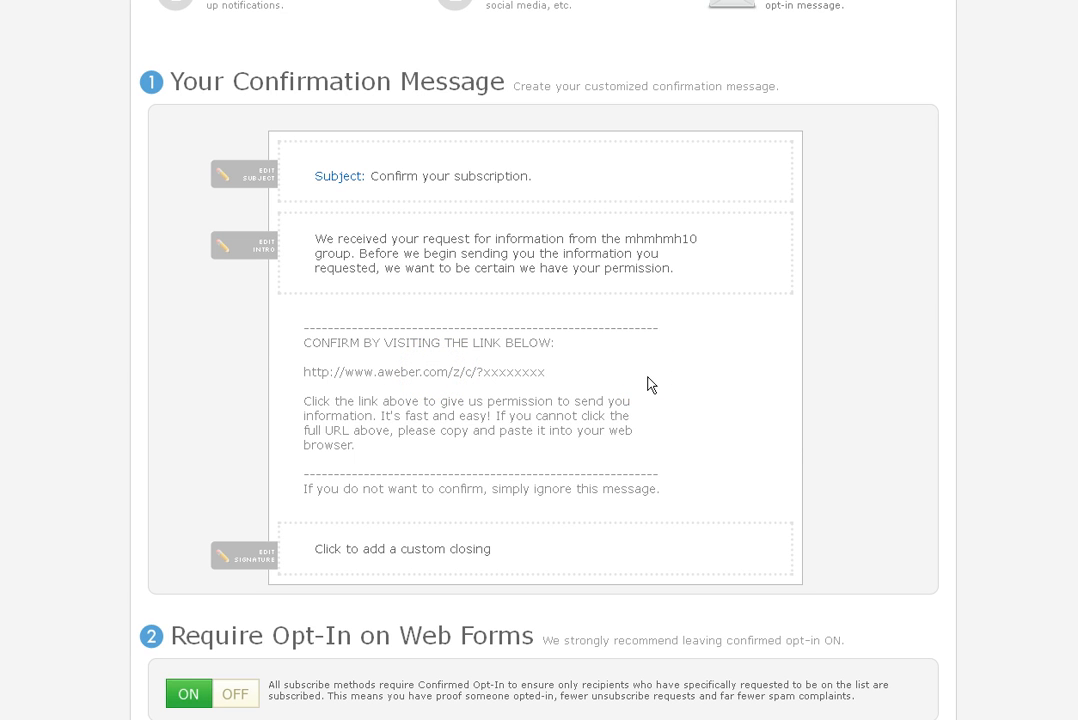
scroll(840, 433, up, 2)
scroll(840, 435, down, 3)
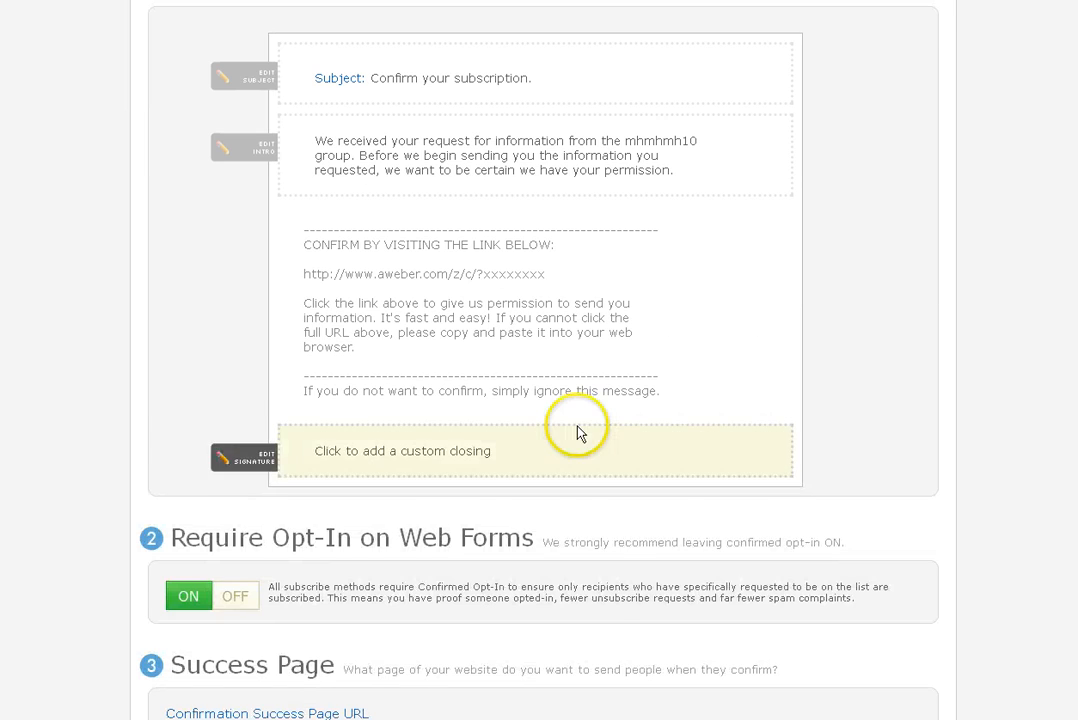
scroll(577, 434, down, 3)
scroll(609, 340, up, 4)
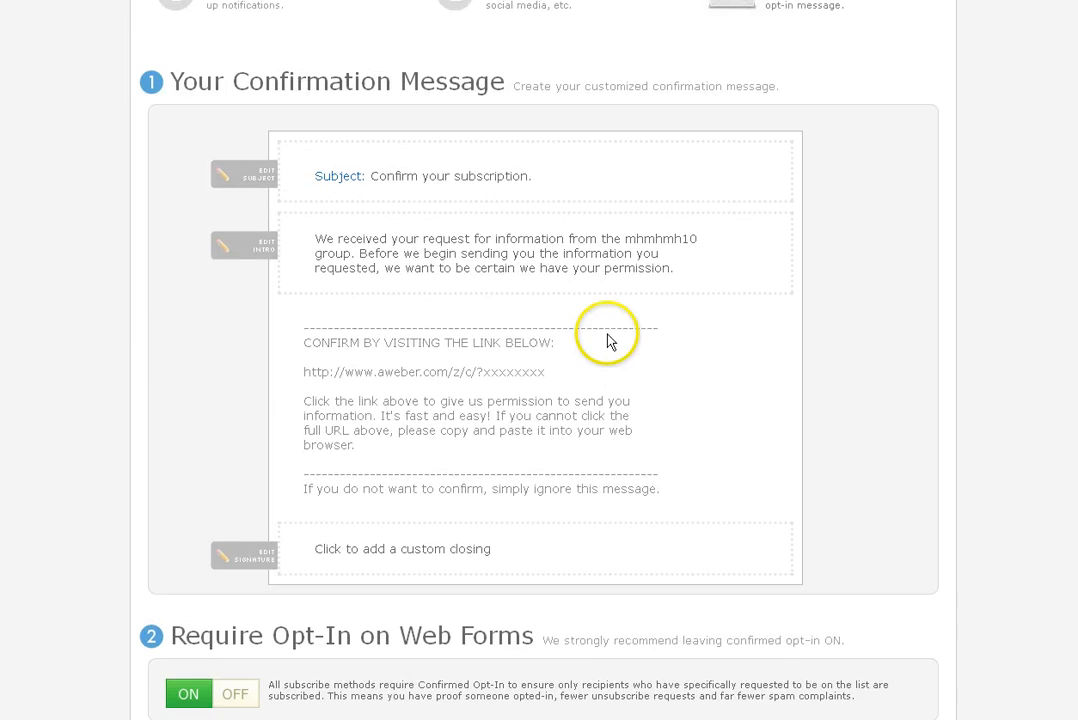
scroll(690, 402, down, 2)
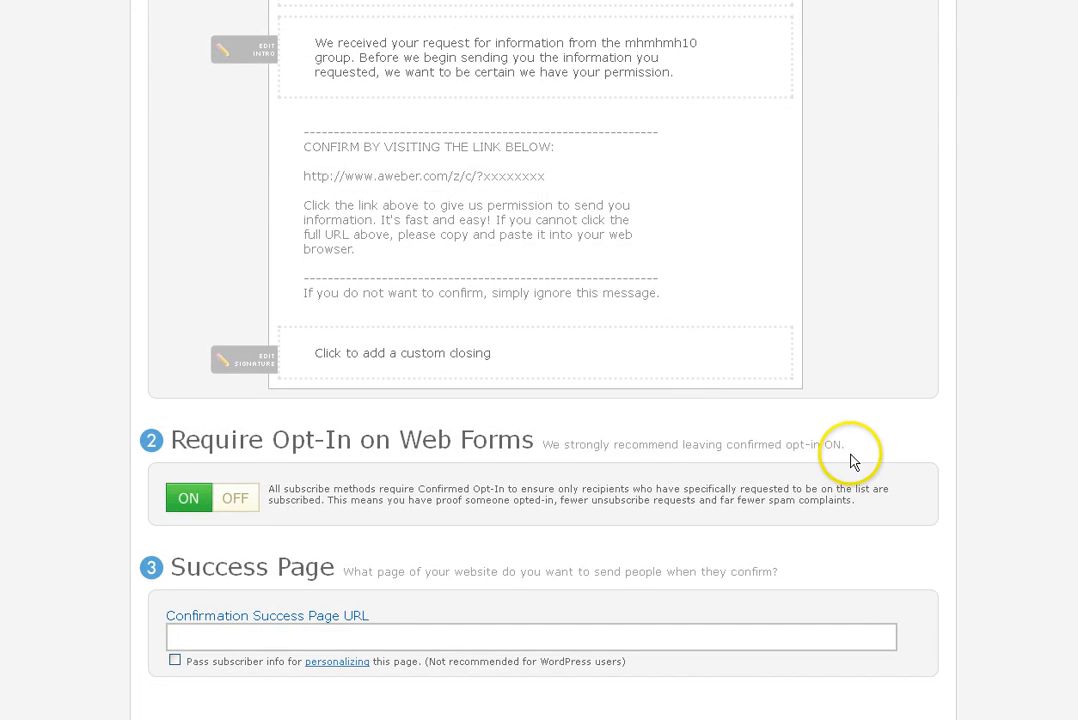
Cancel disabling web form opt-in, keeping it ON, and save the confirmed opt-in settings
click(233, 498)
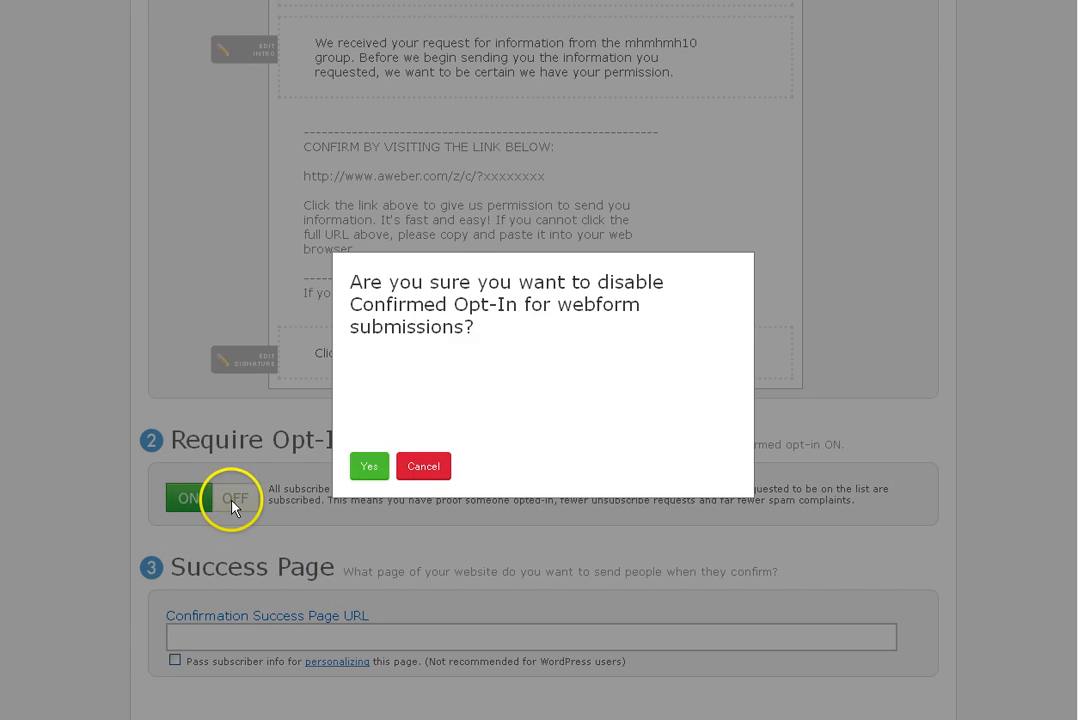
click(423, 466)
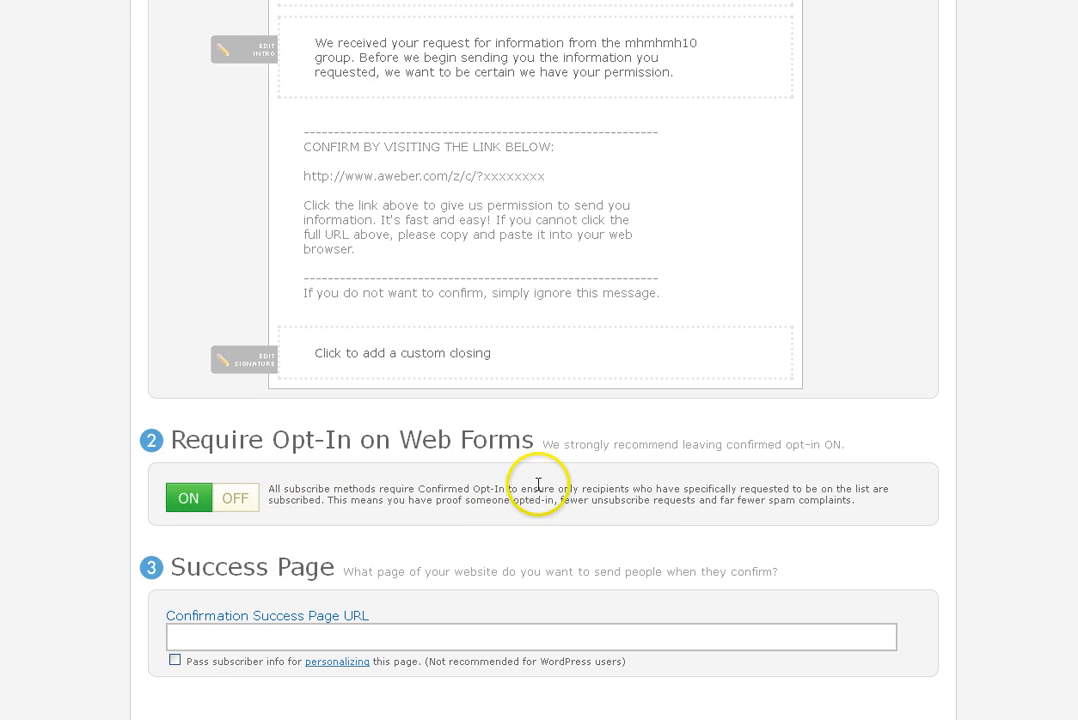
scroll(948, 503, down, 5)
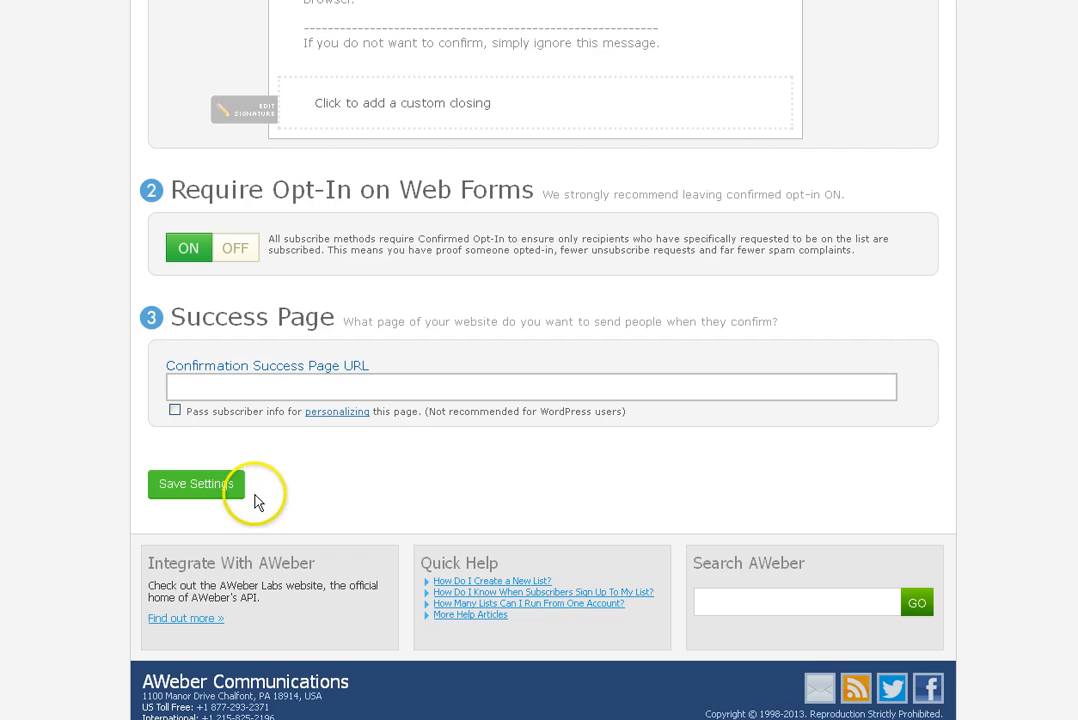
click(194, 485)
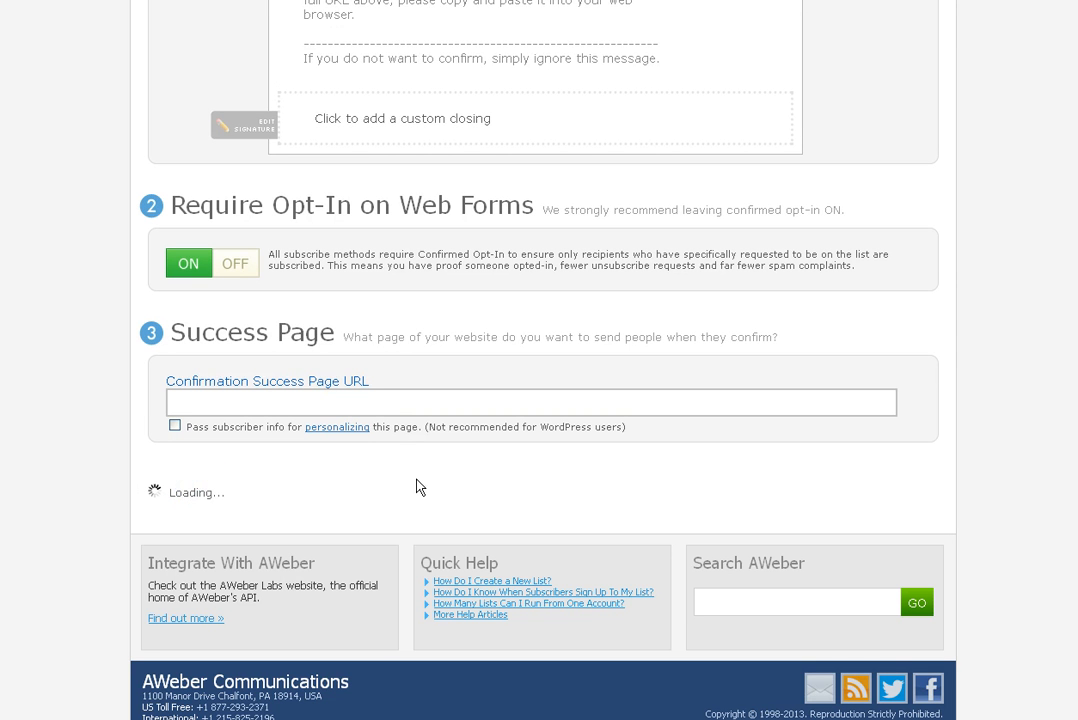
scroll(420, 484, up, 12)
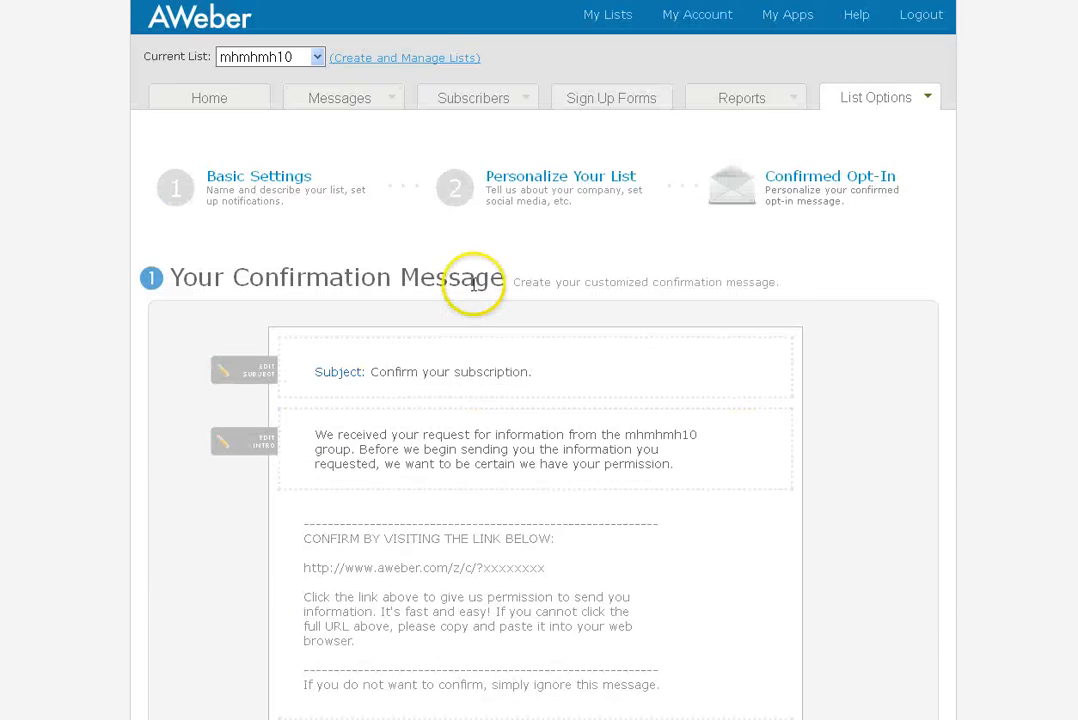
Go via Home to My Lists and find mhmhmh10 Active with 0 subscribers and 34% setup
click(209, 98)
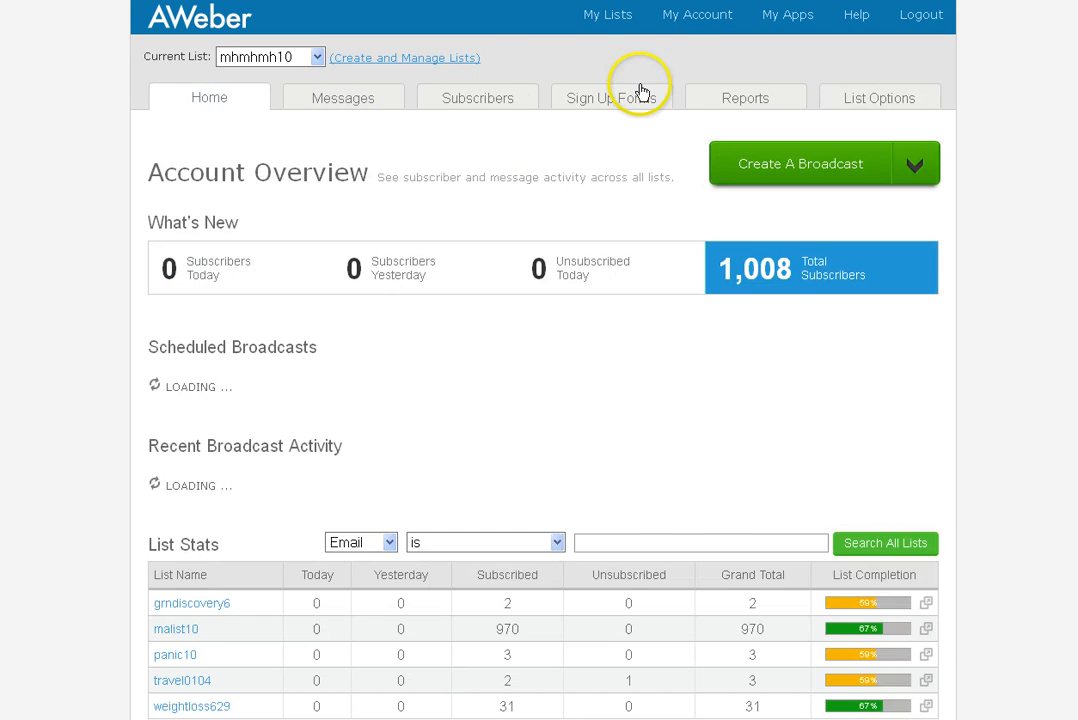
click(610, 18)
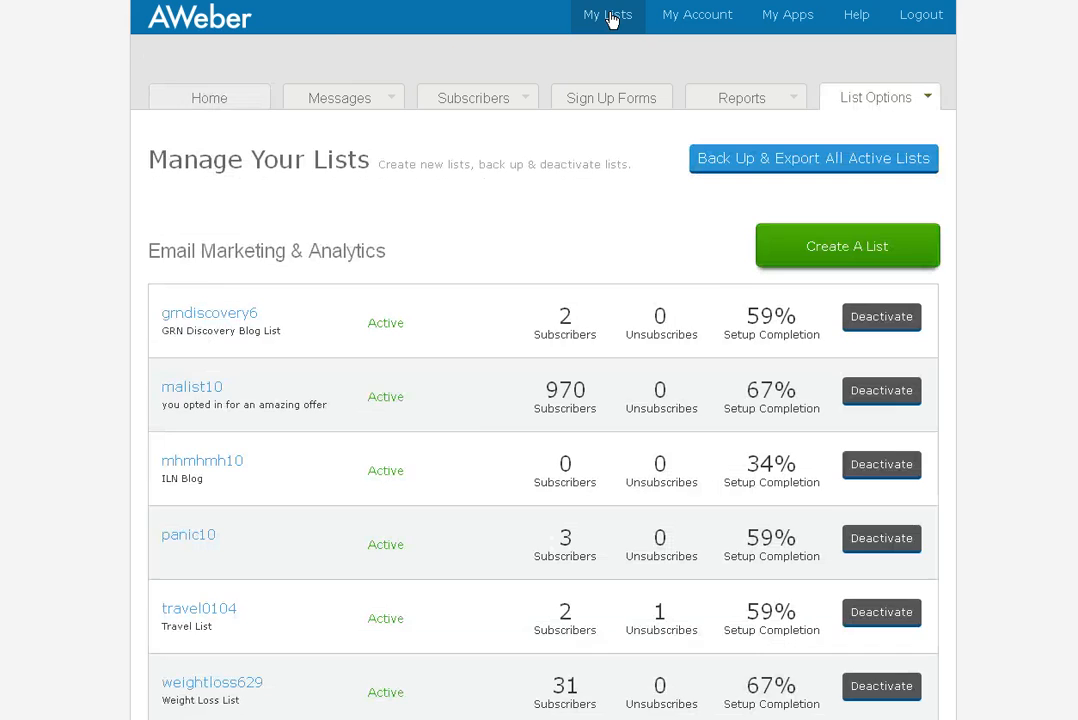
scroll(474, 390, down, 4)
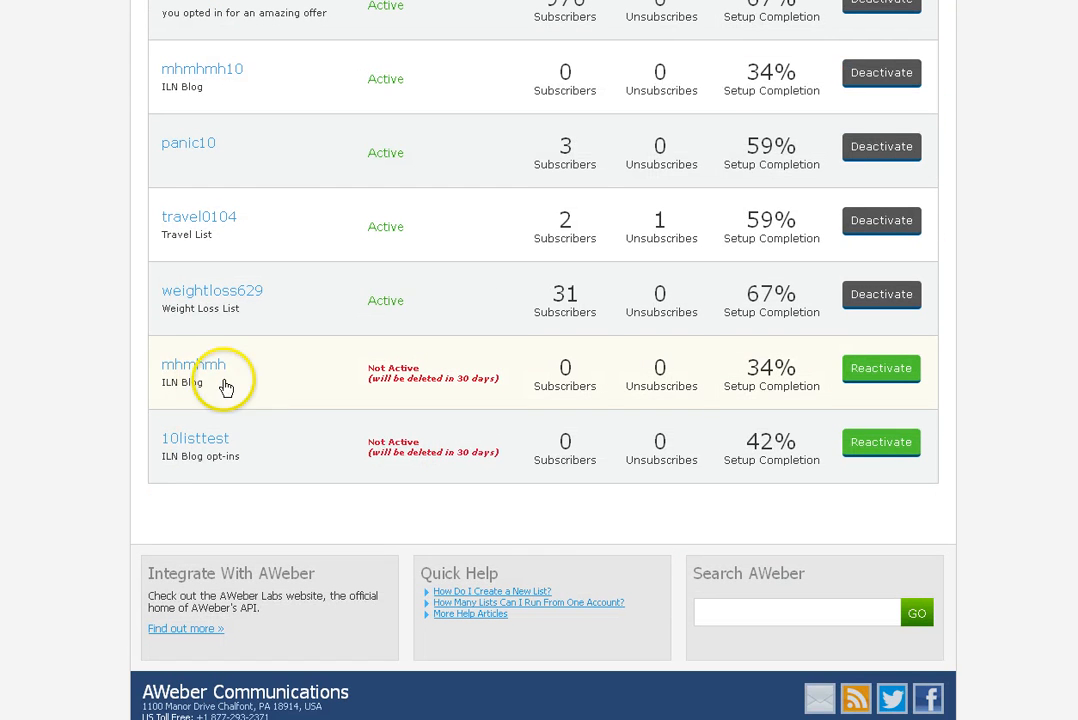
scroll(240, 395, up, 2)
scroll(250, 412, down, 2)
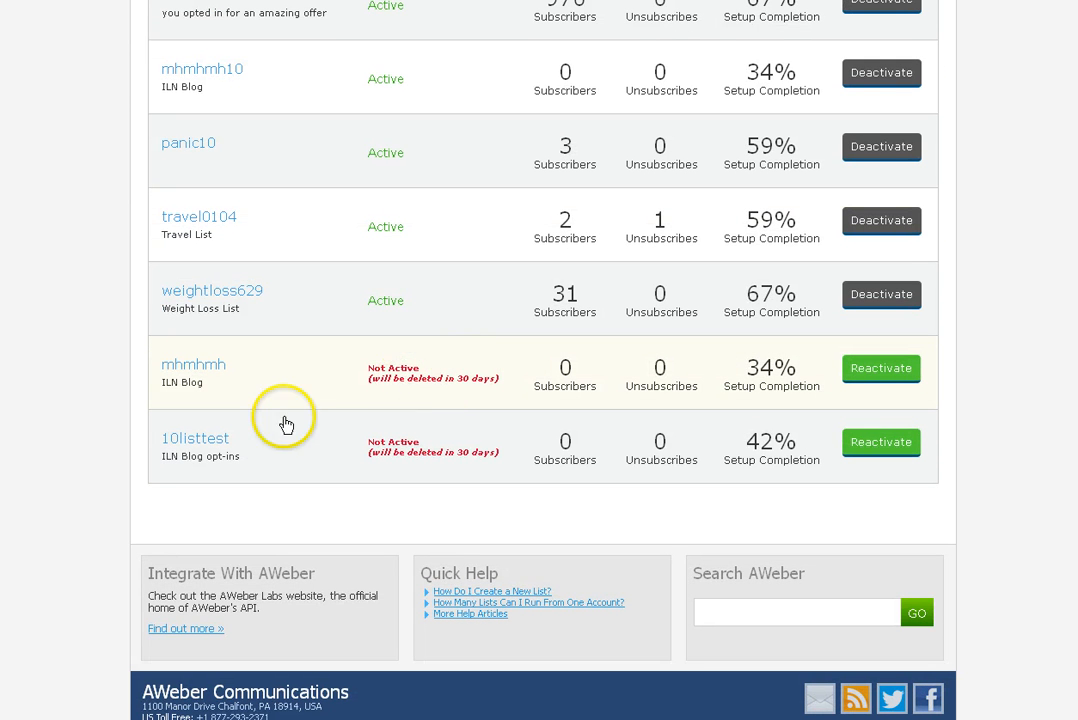
scroll(393, 458, up, 2)
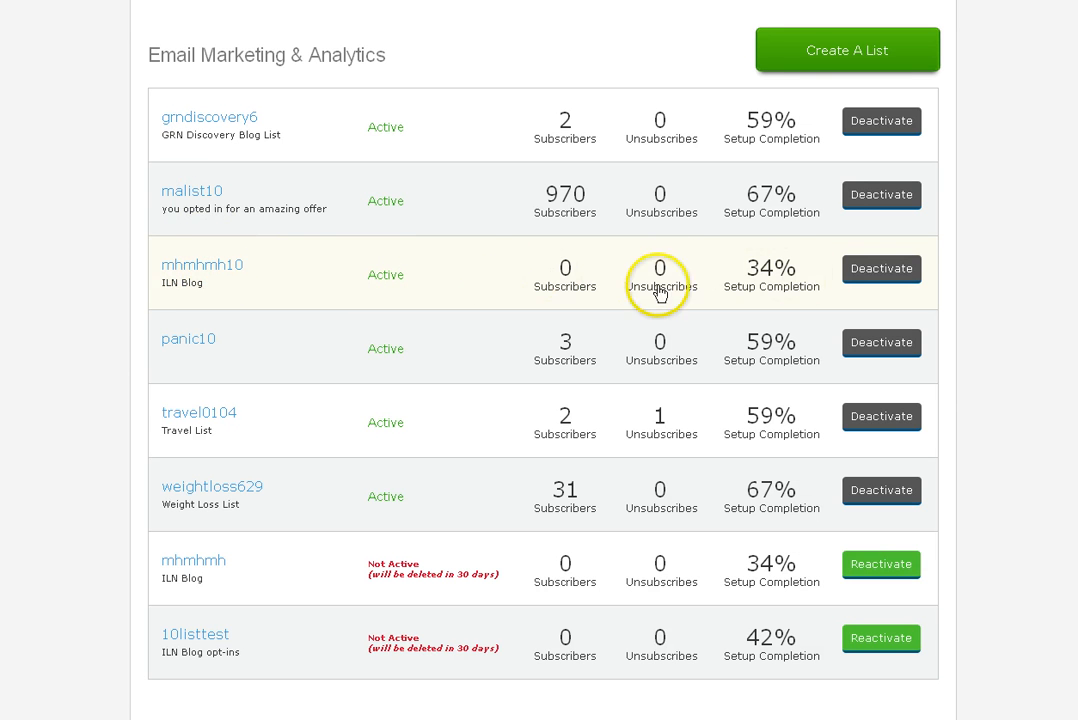
scroll(270, 298, up, 2)
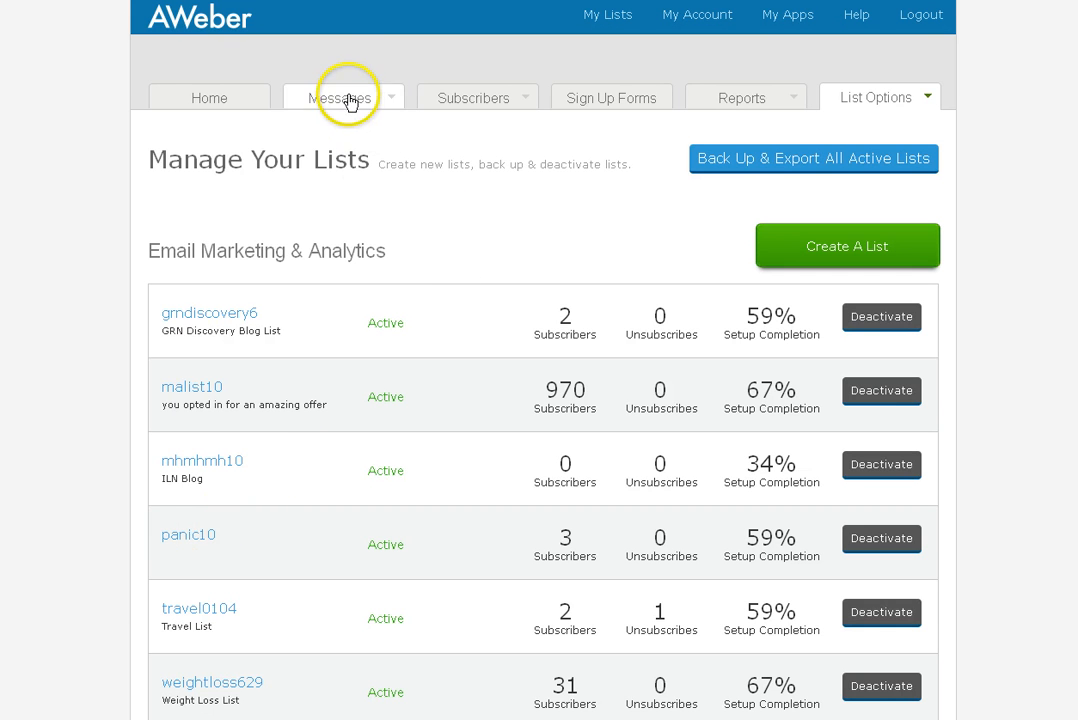
Open Broadcast Messages for malist10: no drafts or scheduled broadcasts, 136 sent
mouse_move(345, 100)
click(349, 155)
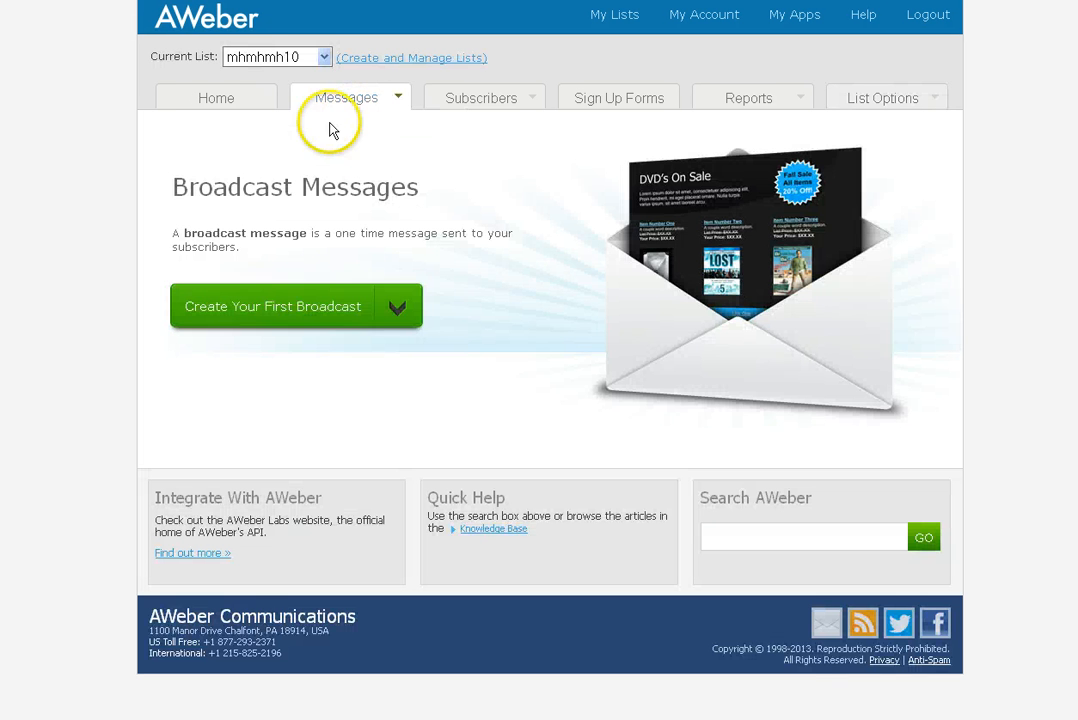
click(322, 58)
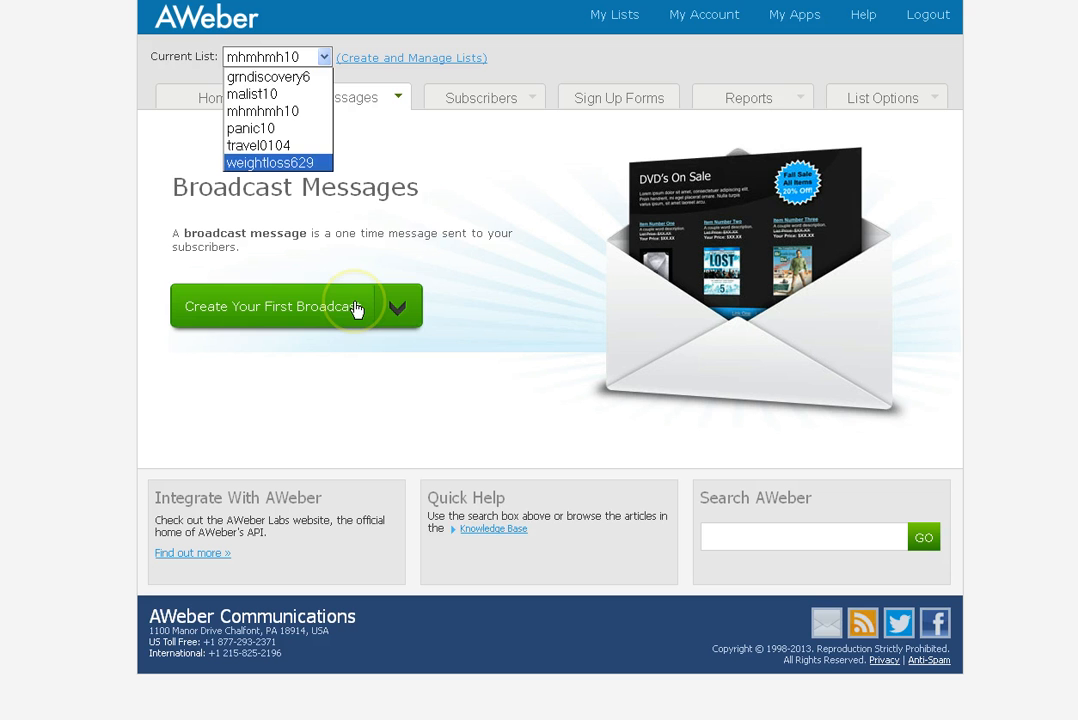
click(290, 94)
mouse_move(300, 103)
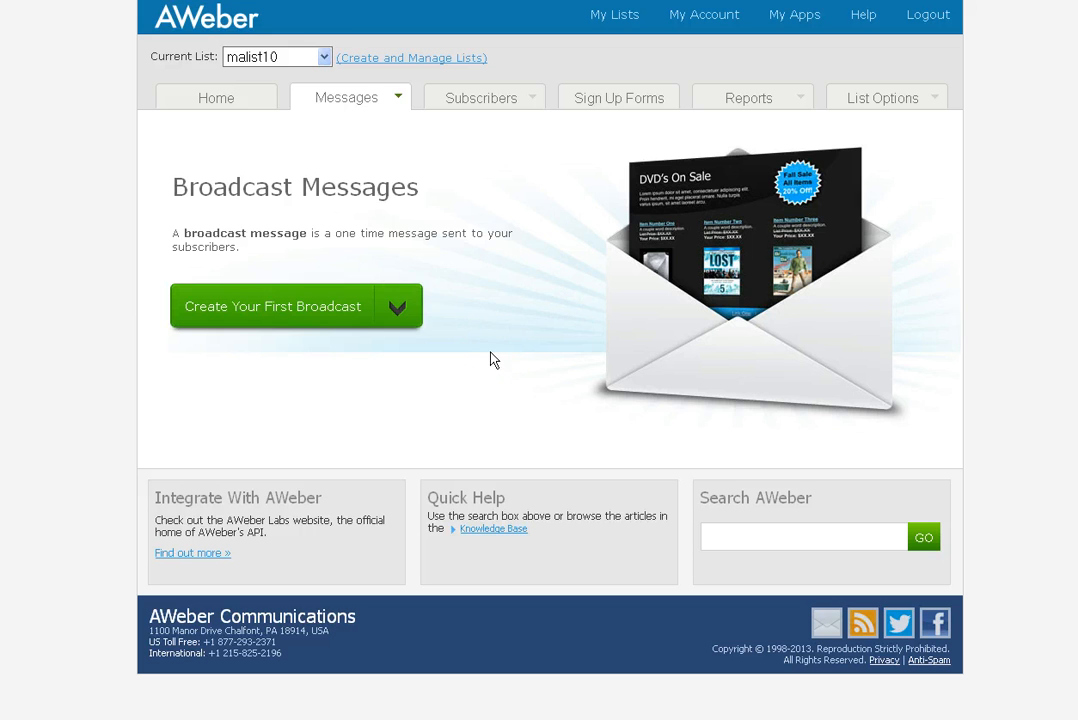
click(325, 58)
click(305, 98)
scroll(487, 345, down, 4)
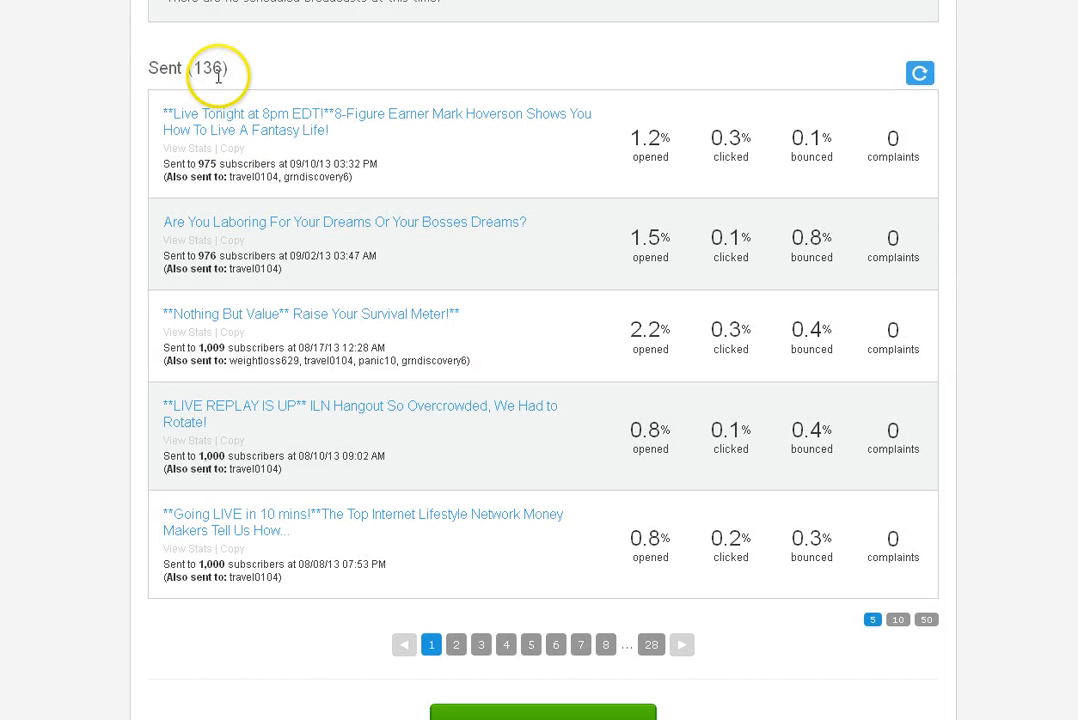
scroll(574, 362, up, 2)
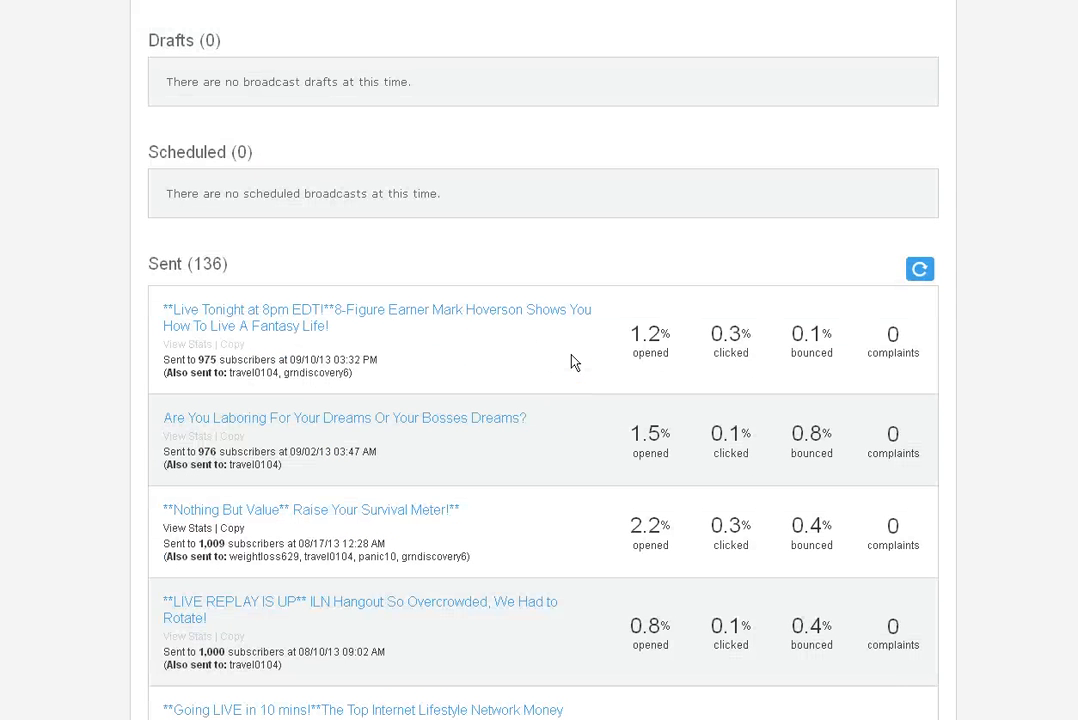
scroll(574, 362, up, 2)
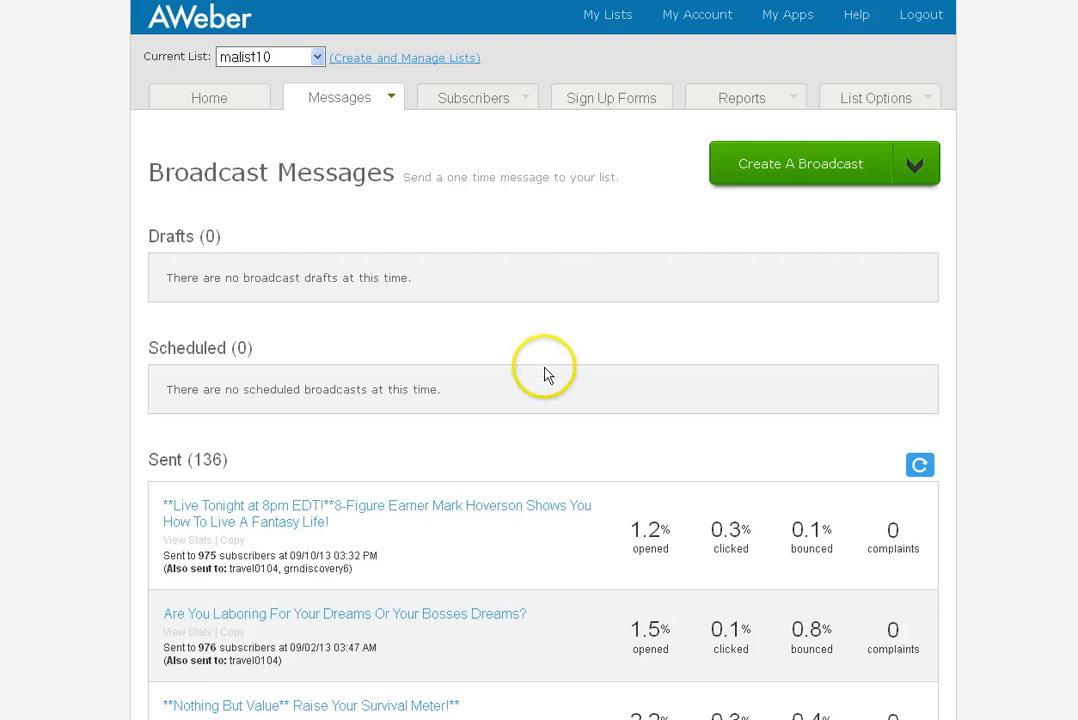
scroll(548, 372, down, 3)
scroll(548, 372, up, 3)
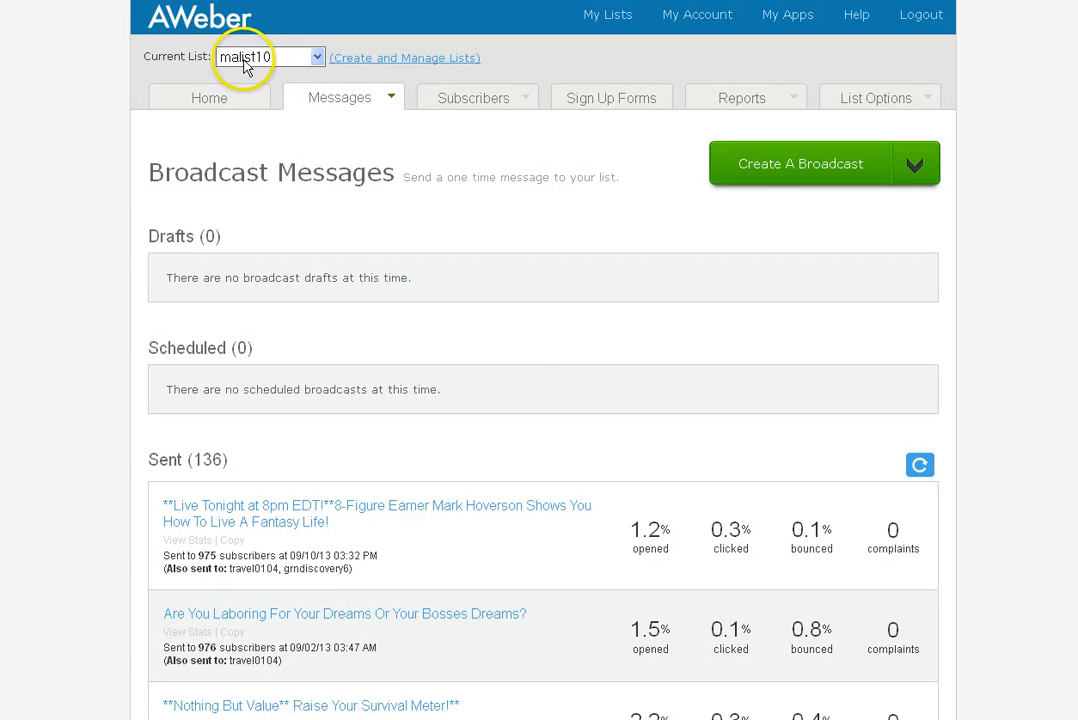